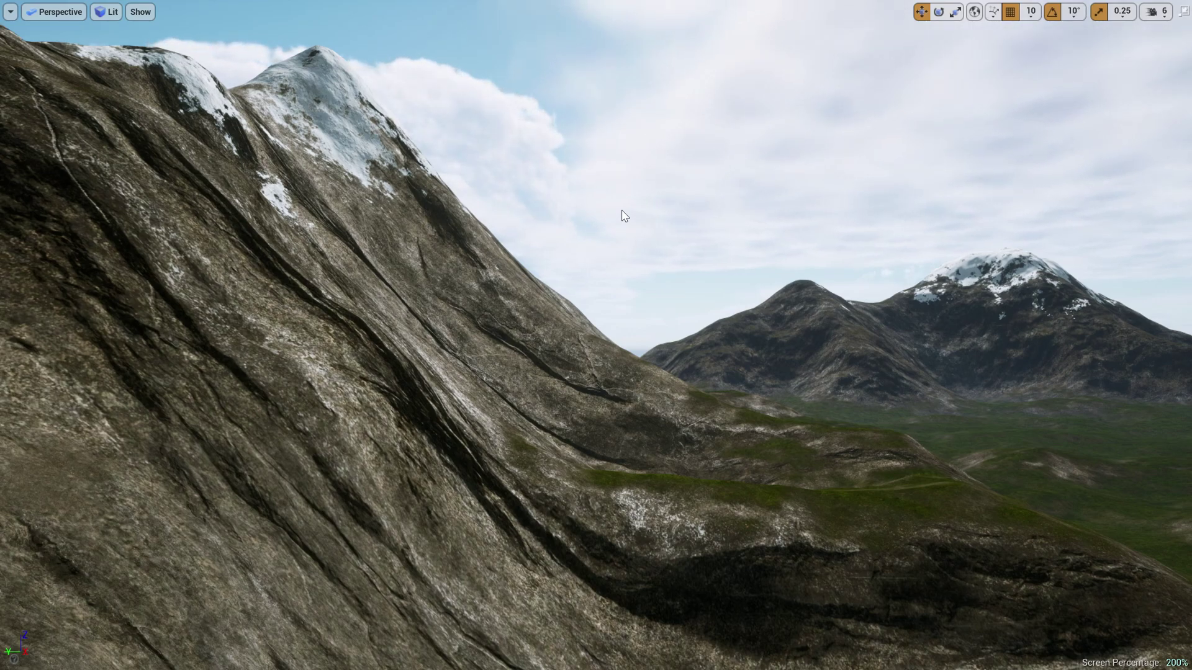
# Examine the mountain's cliff rock surface from several distances, leaving the full-screen view and enlarging the level viewport
pyautogui.moveTo(619, 211); pyautogui.dragTo(659, 210, button='right')
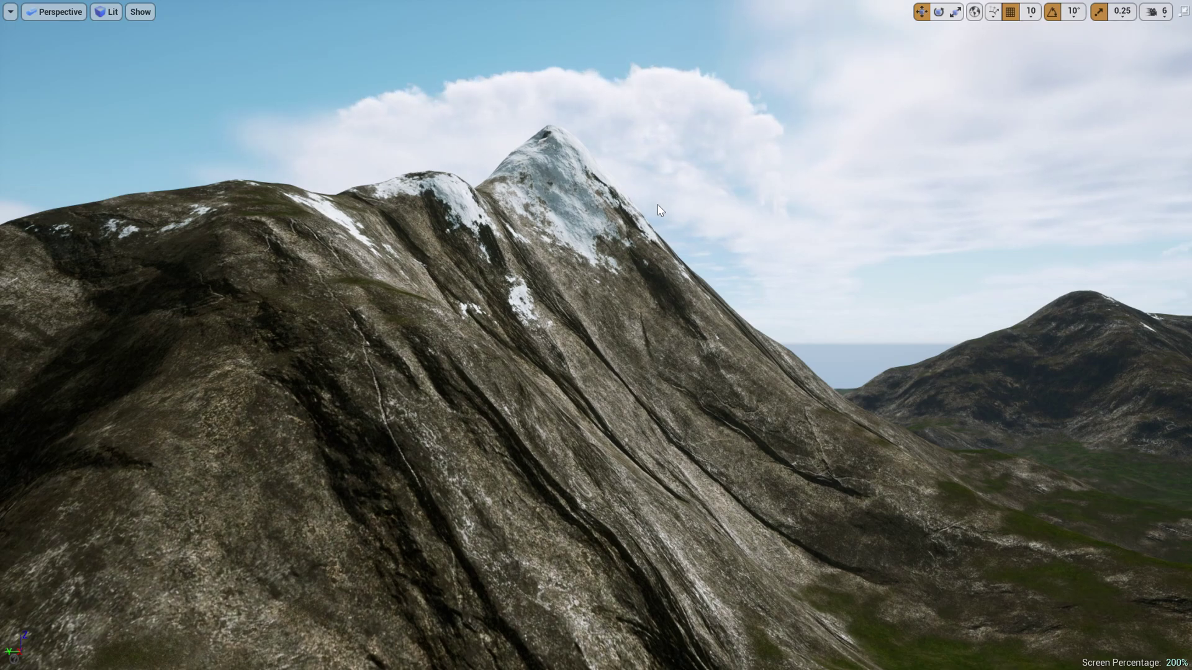
pyautogui.moveTo(894, 260); pyautogui.dragTo(883, 243, button='right')
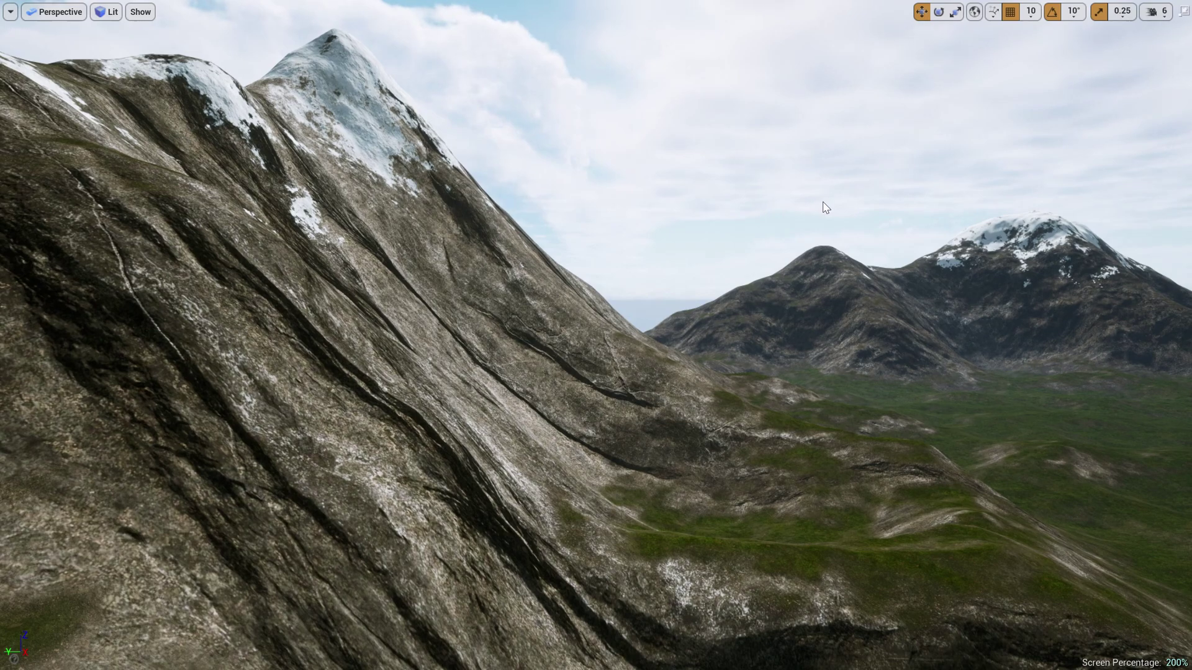
pyautogui.moveTo(818, 202); pyautogui.dragTo(818, 201, button='right')
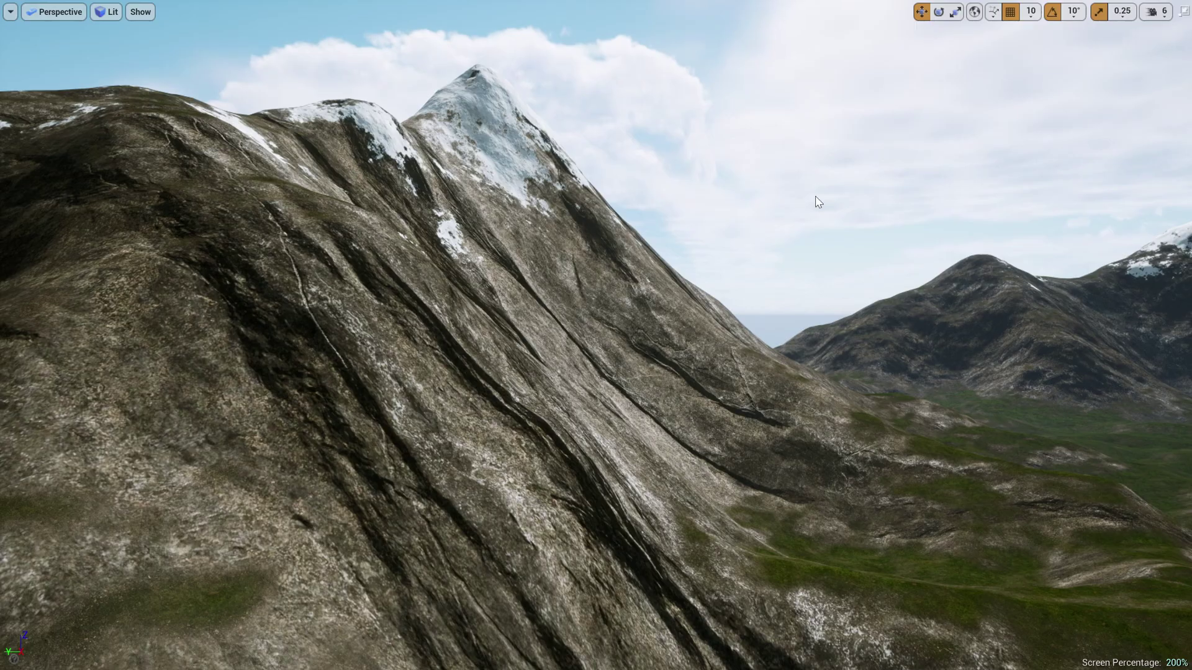
pyautogui.press('F11')
pyautogui.moveTo(462, 232); pyautogui.dragTo(462, 231, button='right')
pyautogui.moveTo(647, 336); pyautogui.dragTo(755, 336)
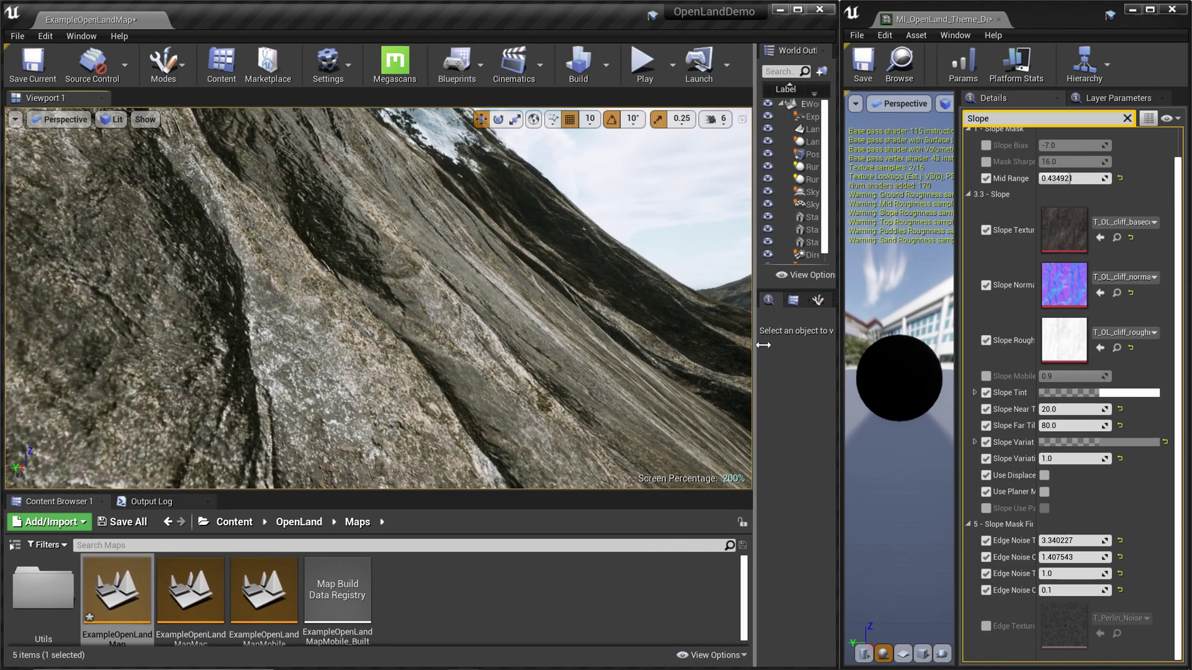
pyautogui.moveTo(609, 321); pyautogui.dragTo(606, 338, button='right')
pyautogui.press('w')
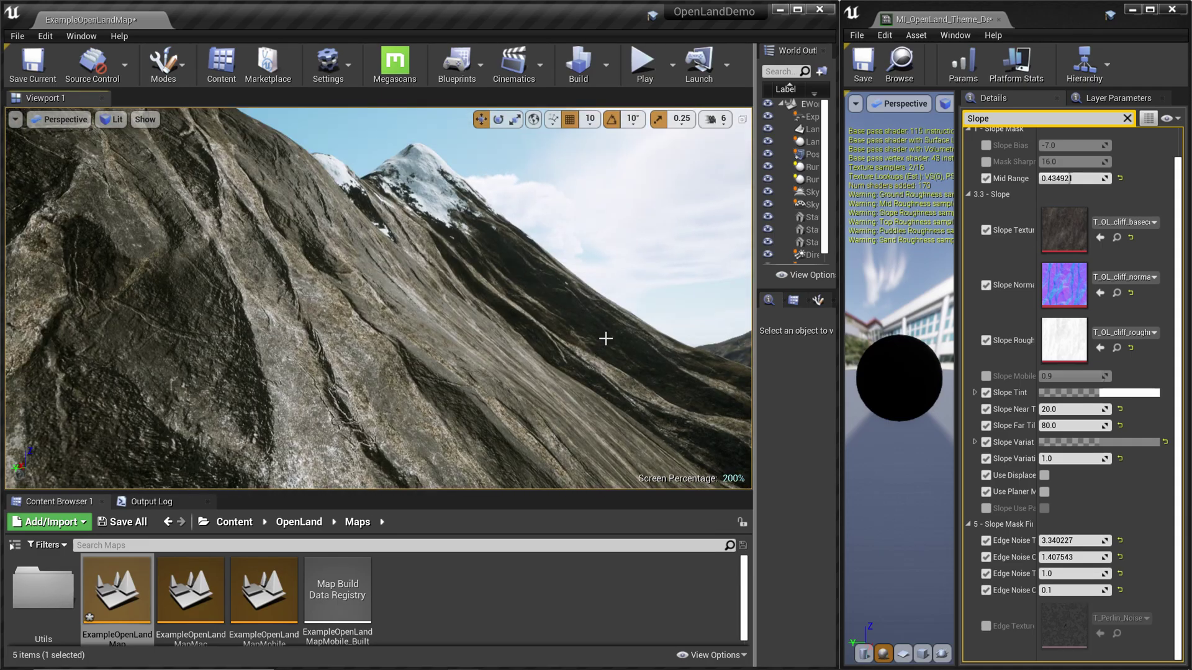
pyautogui.moveTo(606, 338); pyautogui.dragTo(606, 338, button='right')
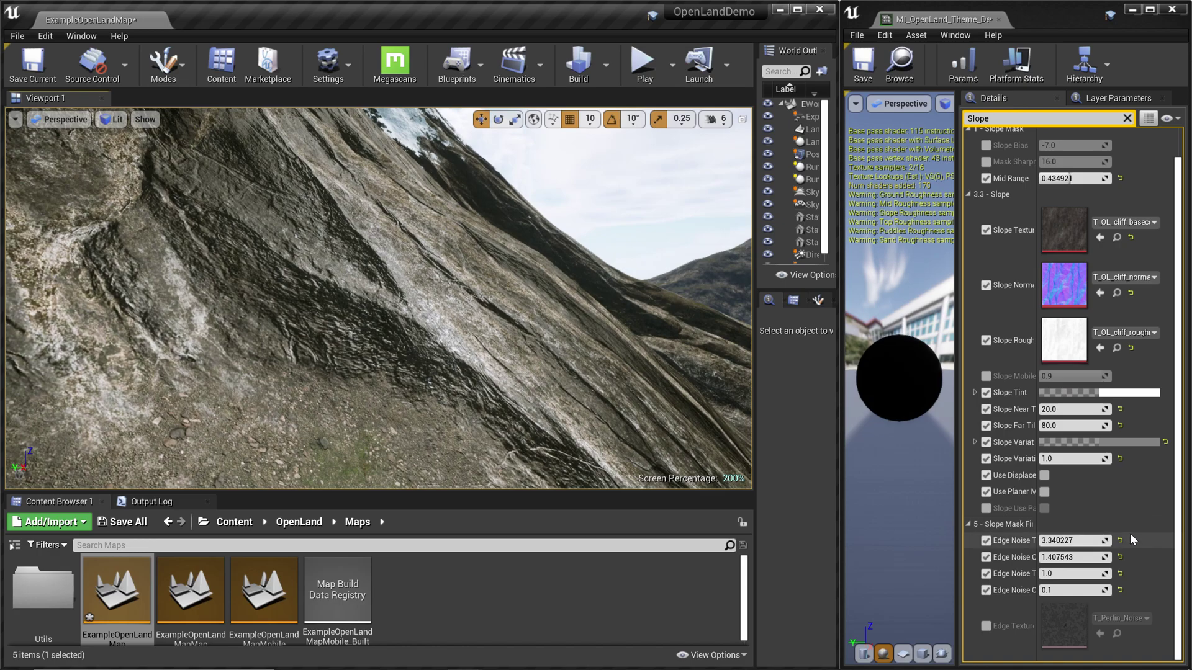
# Open the parent material M_OpenLand from the unfiltered material instance and dock its editor beside the level
pyautogui.click(1128, 118)
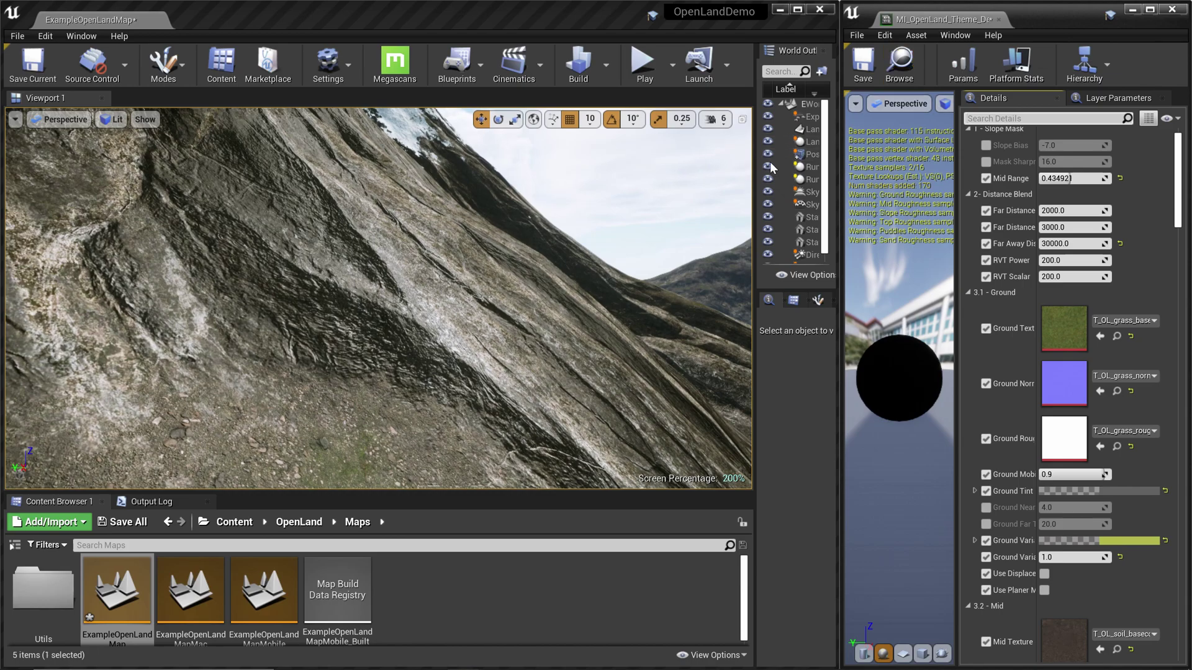
pyautogui.moveTo(1178, 190); pyautogui.dragTo(1190, 624)
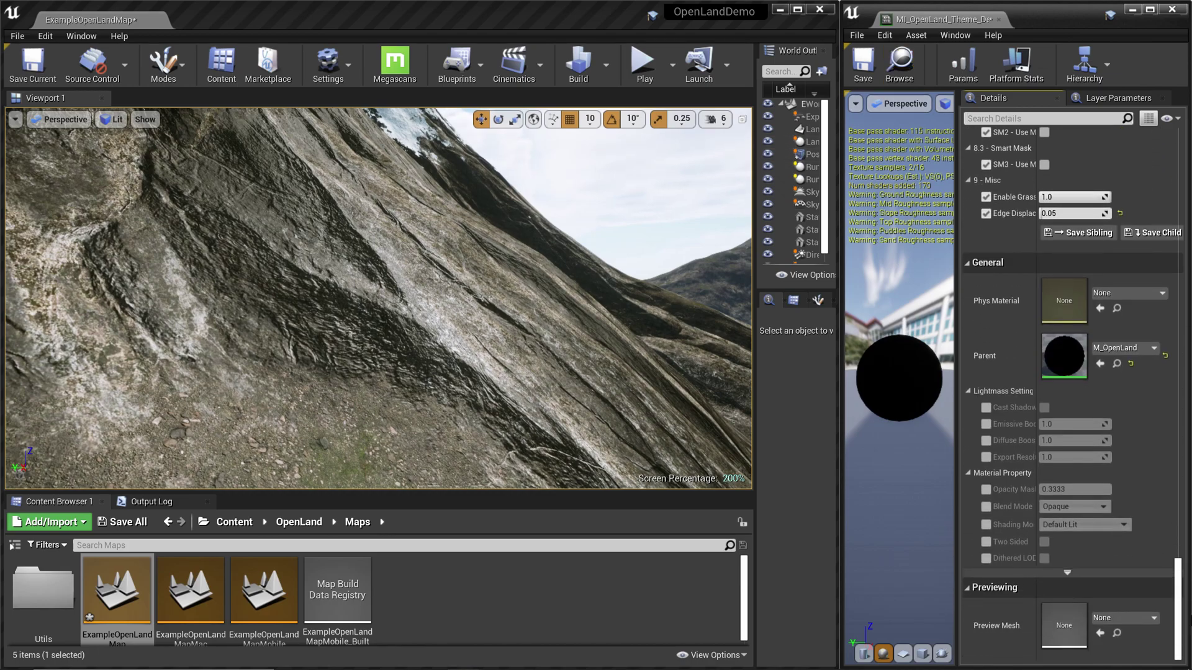
pyautogui.doubleClick(1076, 367)
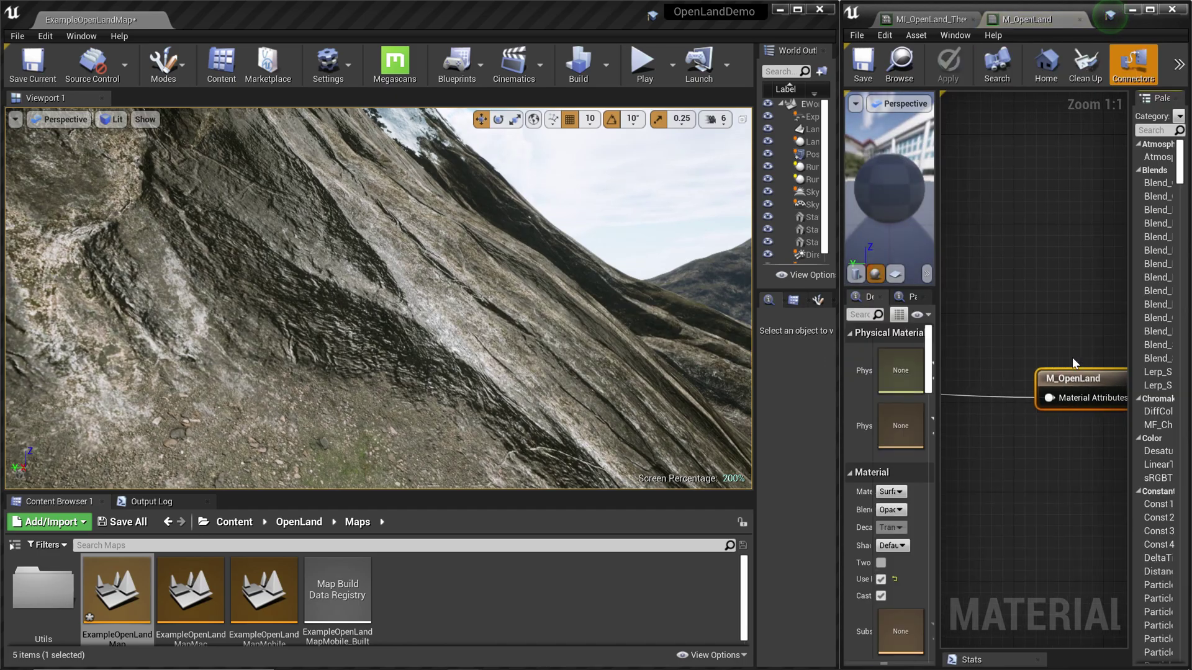
pyautogui.moveTo(1024, 19); pyautogui.dragTo(258, 14)
# Filter the material's details for "Tesse", keep Flat Tessellation as the D3D11 tessellation mode, and close M_OpenLand
pyautogui.scroll(-3, 329, 137)
pyautogui.moveTo(352, 216); pyautogui.dragTo(512, 230, button='right')
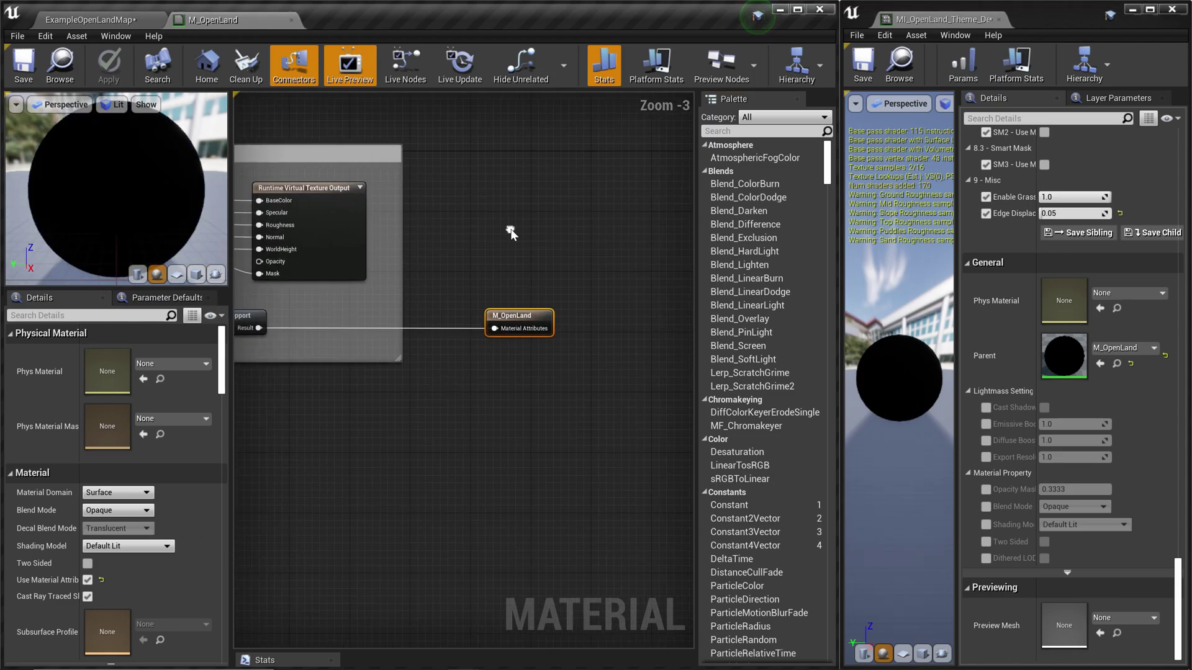
pyautogui.click(580, 231)
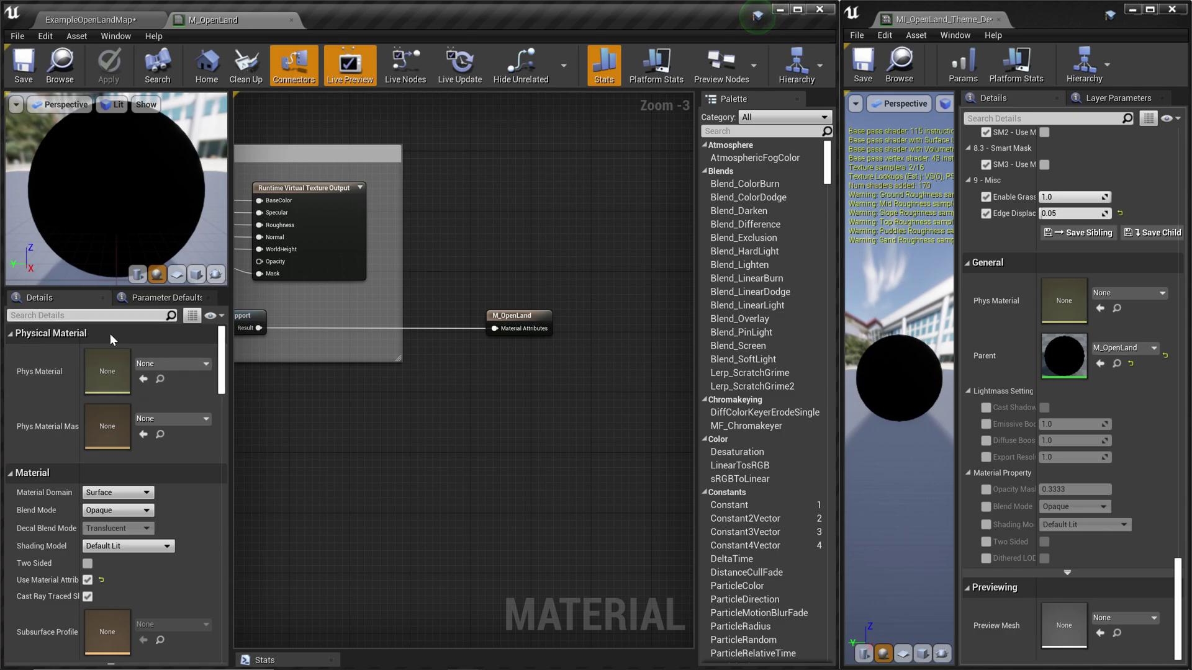
pyautogui.click(69, 315)
pyautogui.write('Tesse')
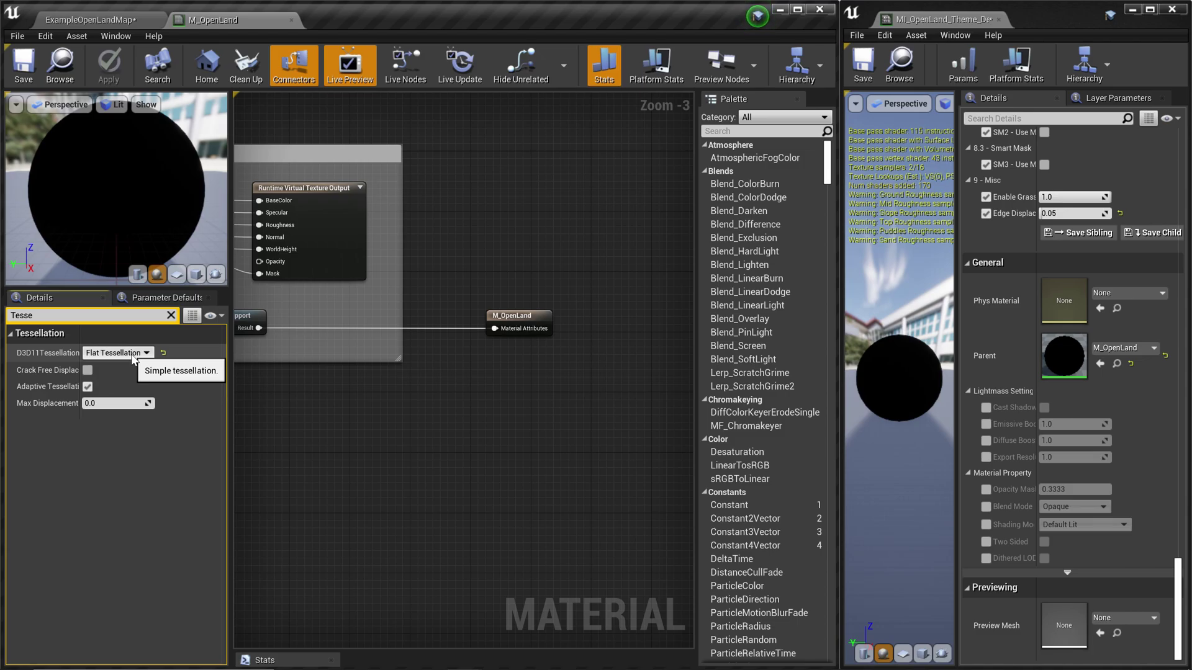
pyautogui.click(132, 355)
pyautogui.click(175, 390)
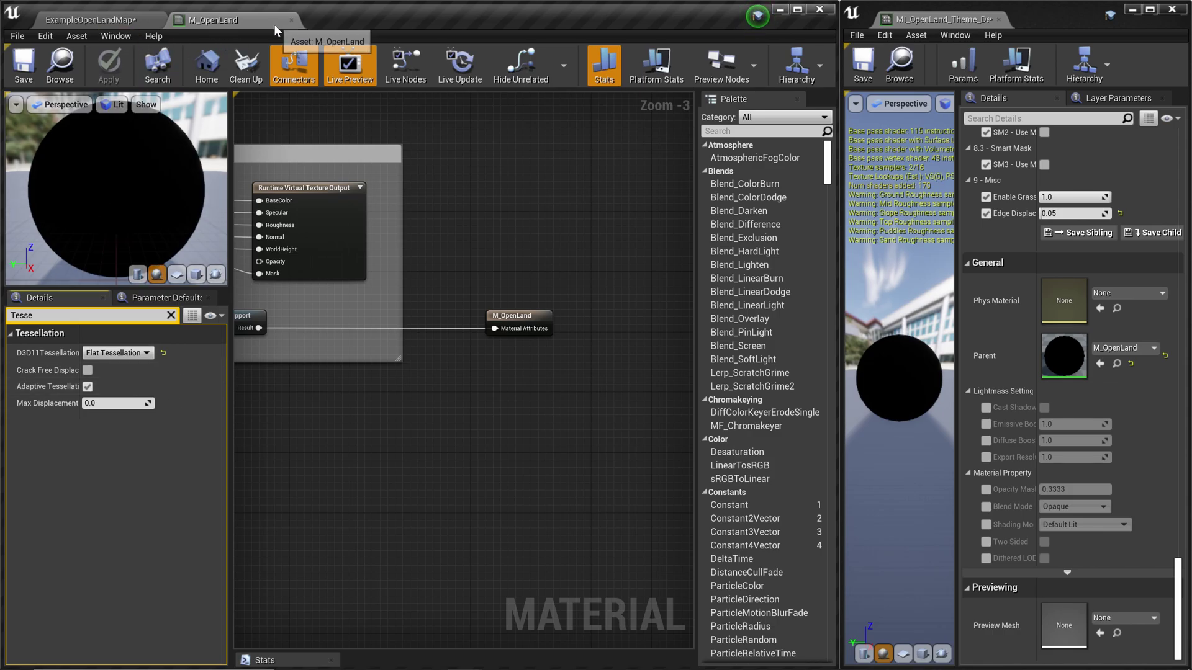
pyautogui.click(292, 19)
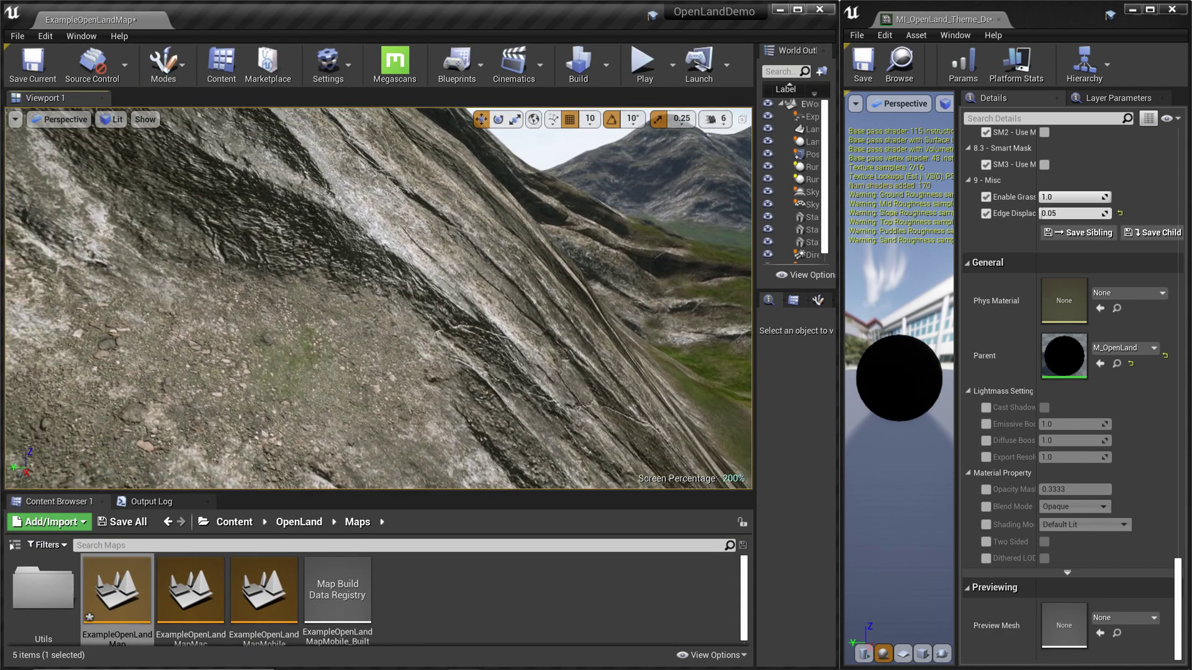
# Filter the material instance's parameters by "Slope" and widen the details area so the full parameter names are readable
pyautogui.moveTo(515, 335); pyautogui.dragTo(451, 298, button='right')
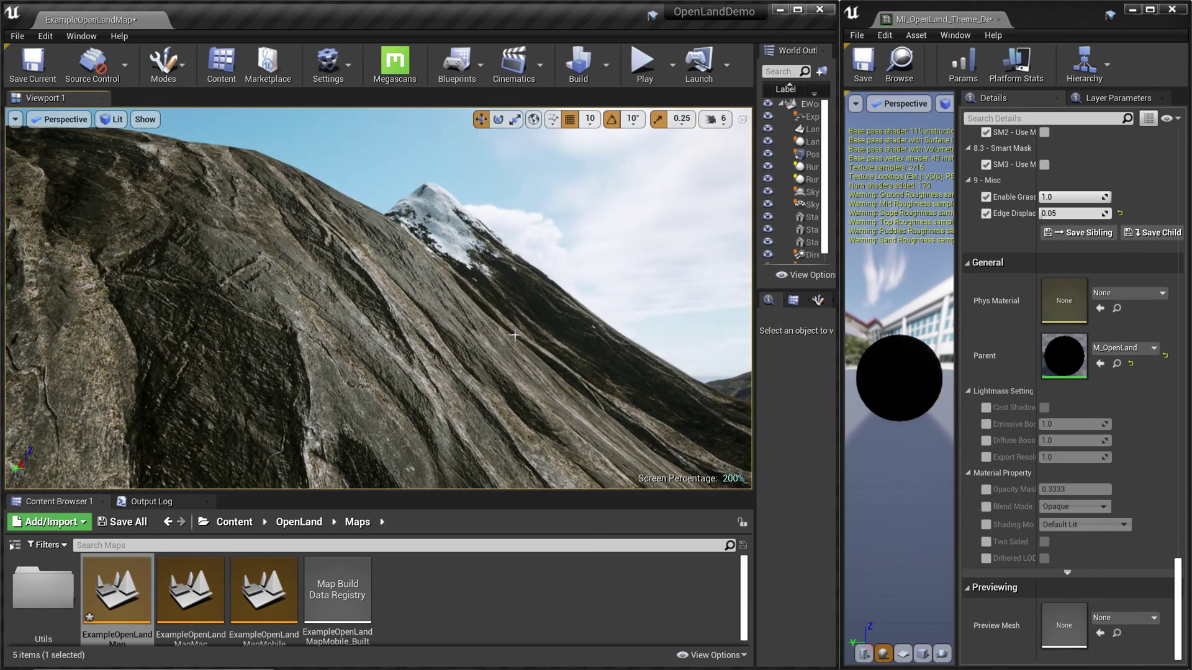
pyautogui.click(998, 119)
pyautogui.write('Slope')
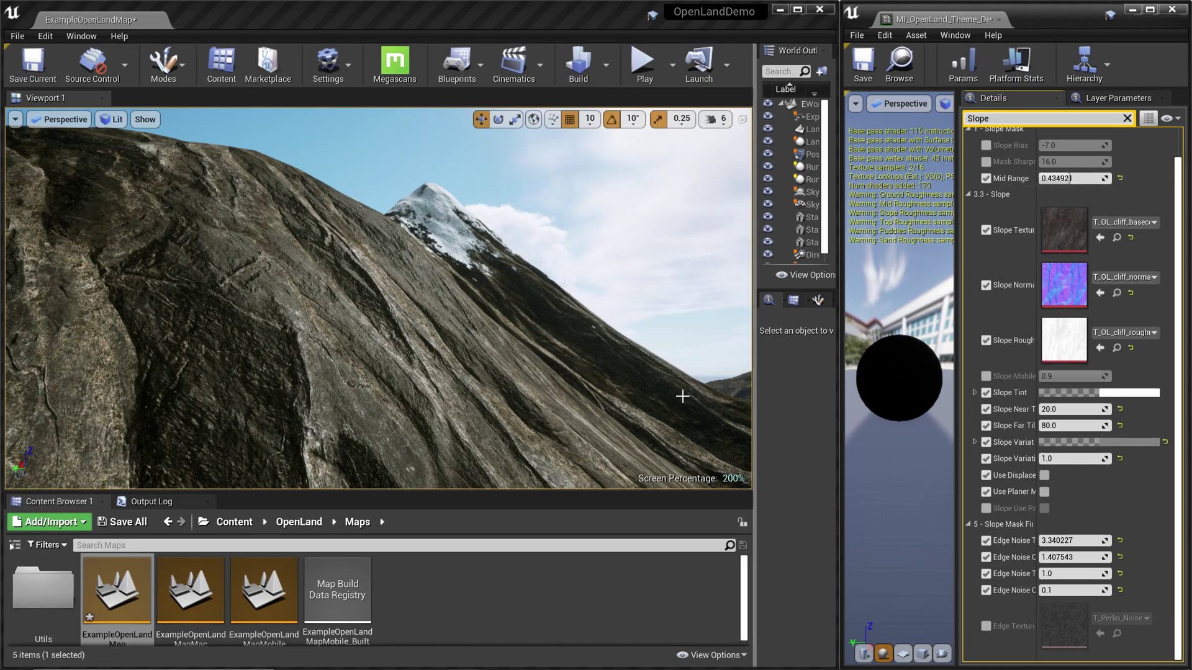
pyautogui.moveTo(628, 378); pyautogui.dragTo(652, 437, button='right')
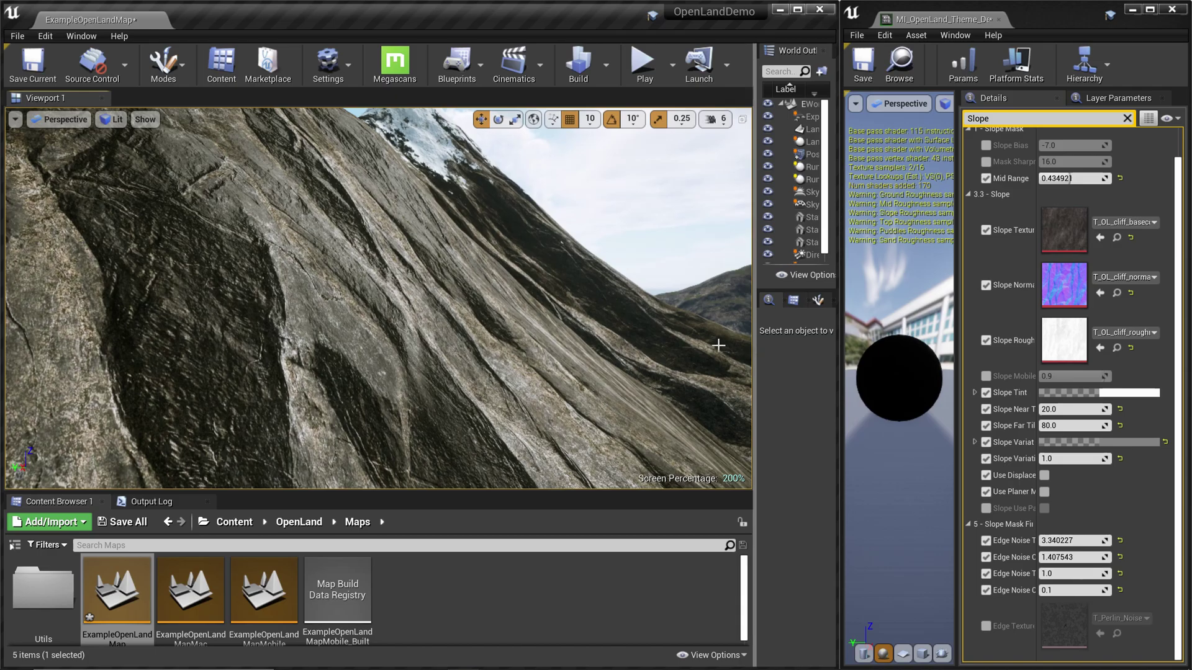
pyautogui.moveTo(711, 339); pyautogui.dragTo(680, 320, button='right')
pyautogui.moveTo(609, 283); pyautogui.dragTo(612, 281, button='right')
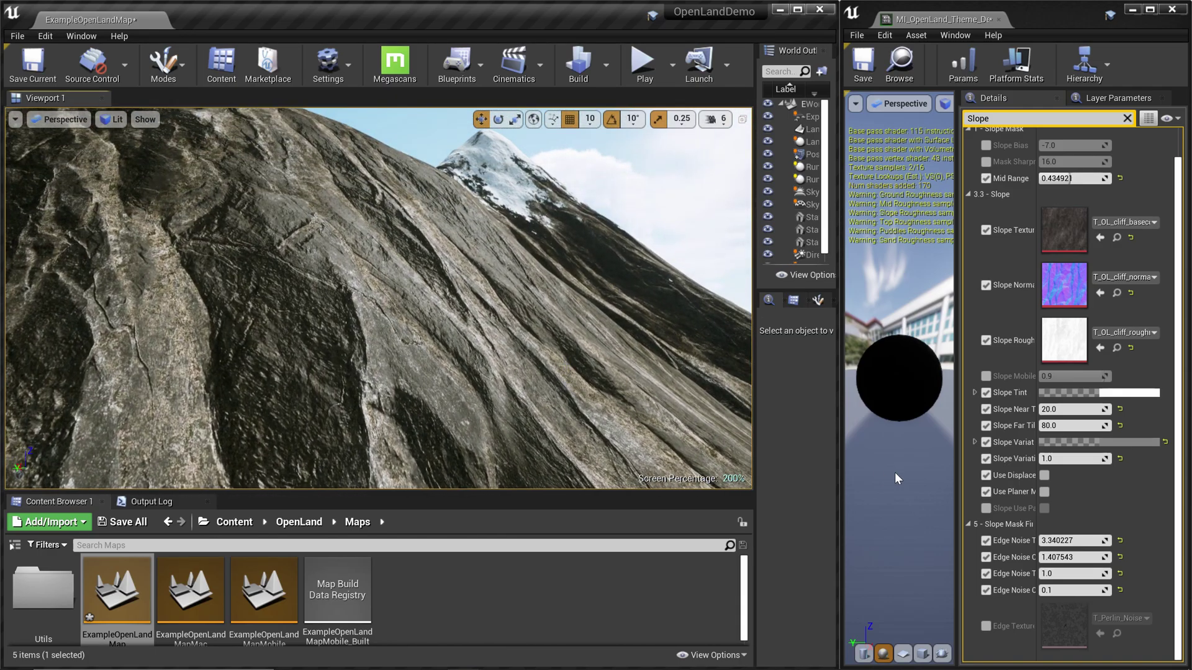
pyautogui.moveTo(1037, 442); pyautogui.dragTo(1096, 442)
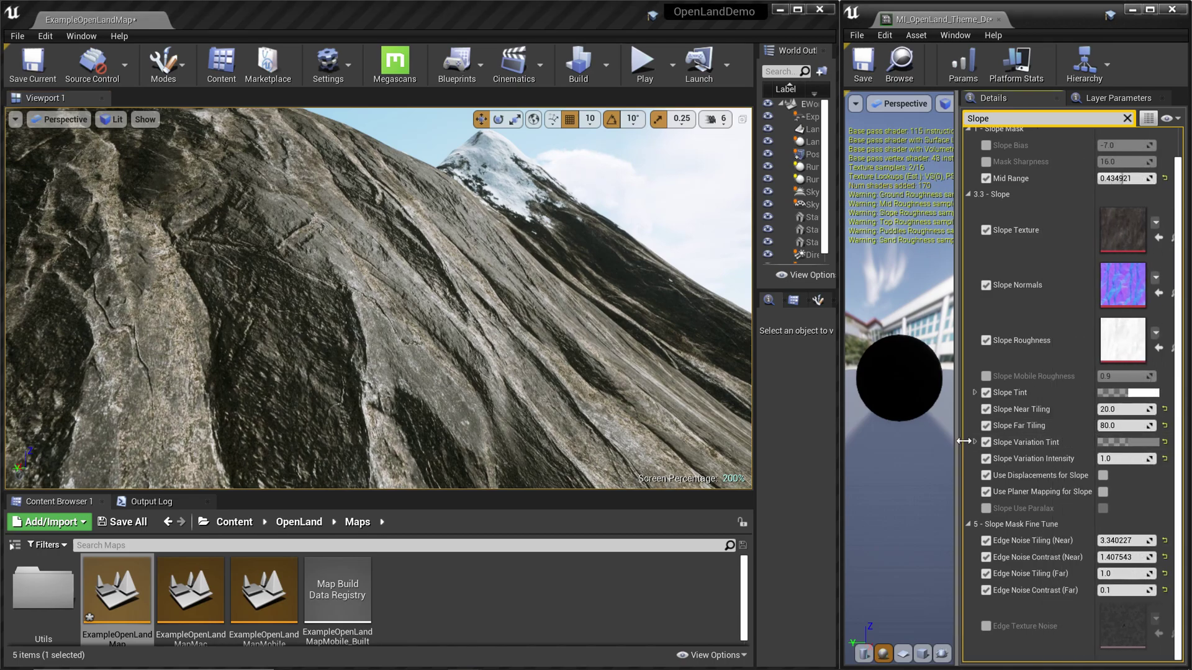
pyautogui.moveTo(966, 440); pyautogui.dragTo(912, 442)
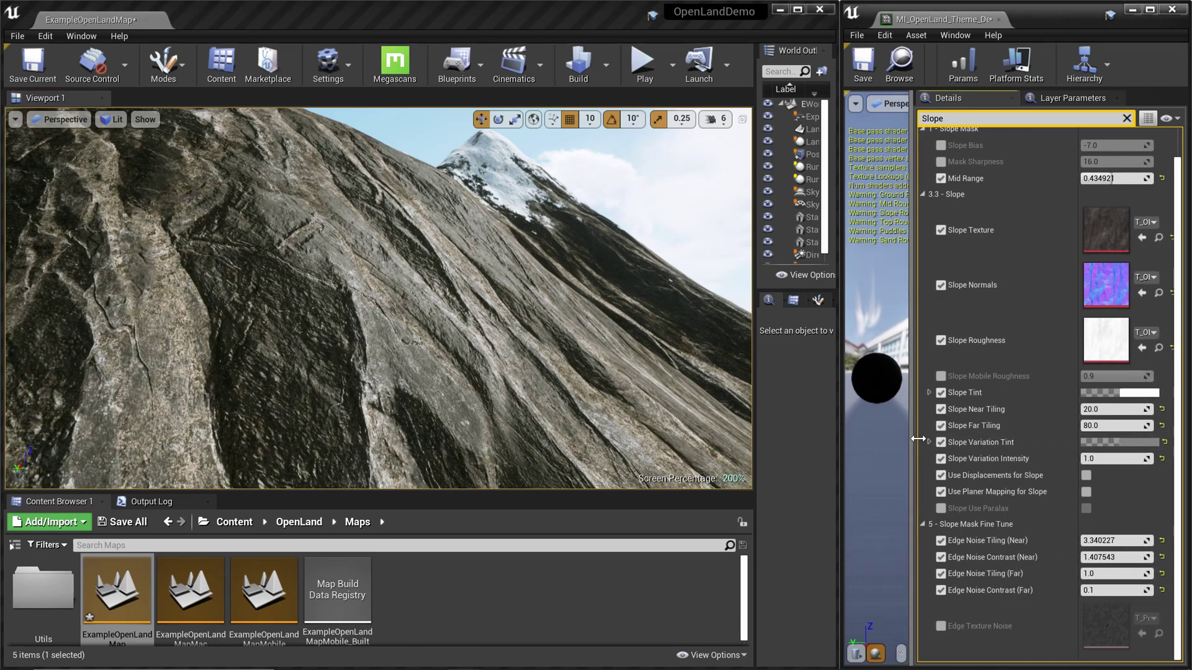
# Enable Use Displacements for Slope and assign the T_OL_cliff_height texture as Slope Height
pyautogui.click(1085, 476)
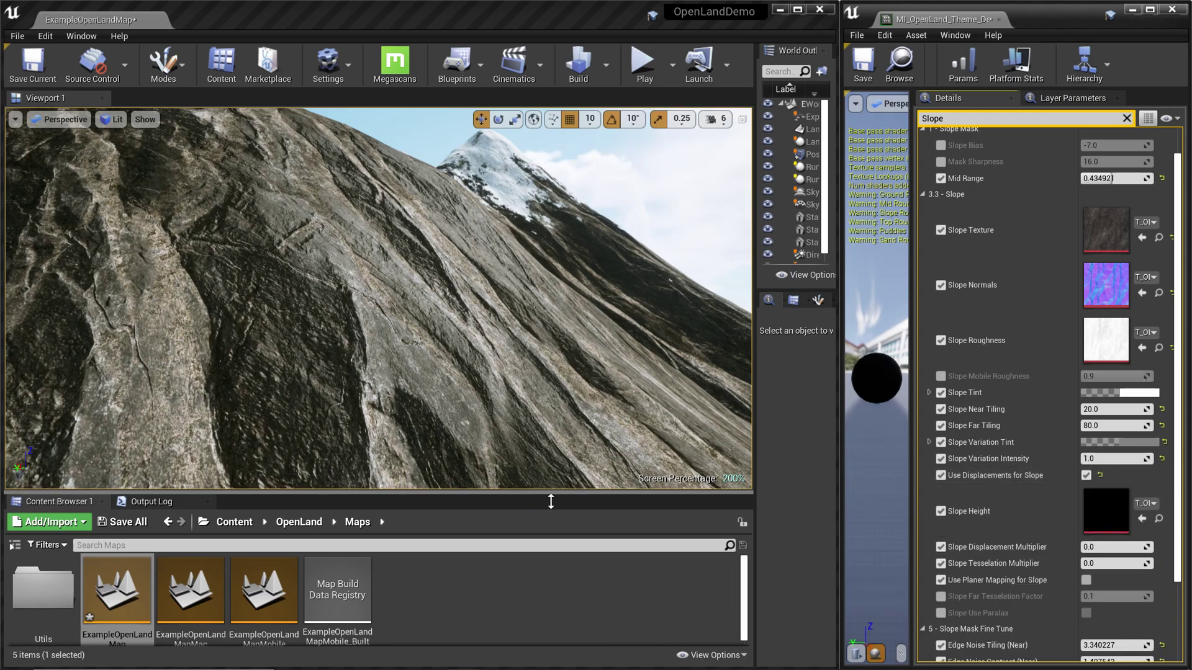
pyautogui.moveTo(551, 502); pyautogui.dragTo(550, 502)
pyautogui.moveTo(551, 501); pyautogui.dragTo(550, 452)
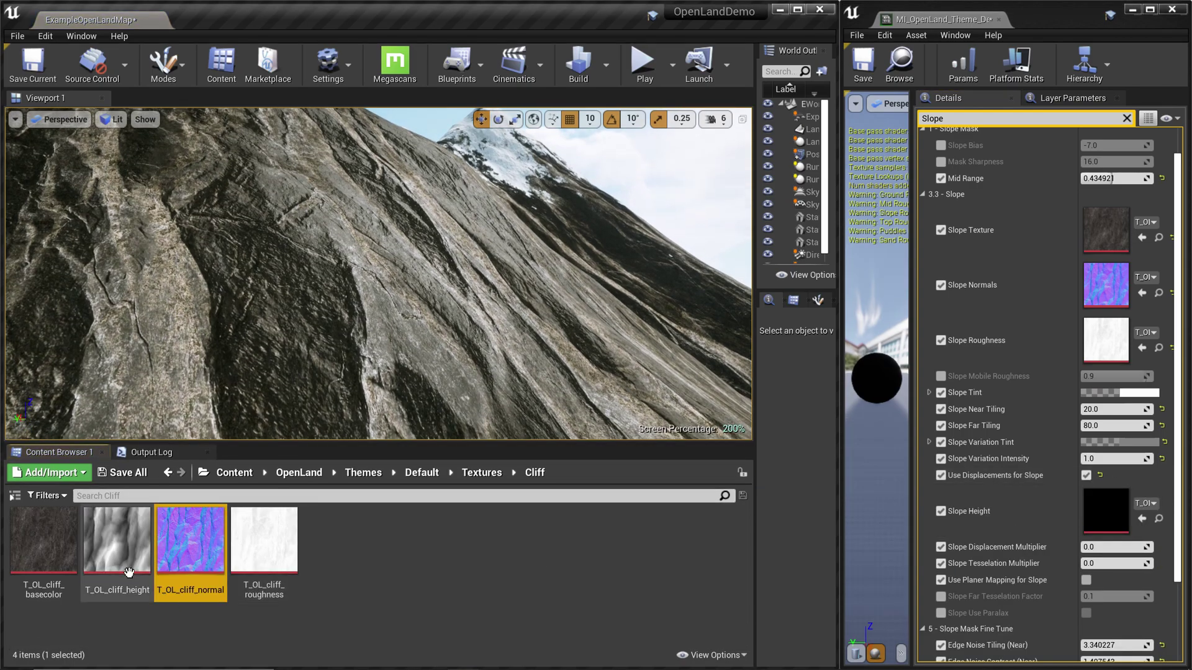
pyautogui.click(120, 569)
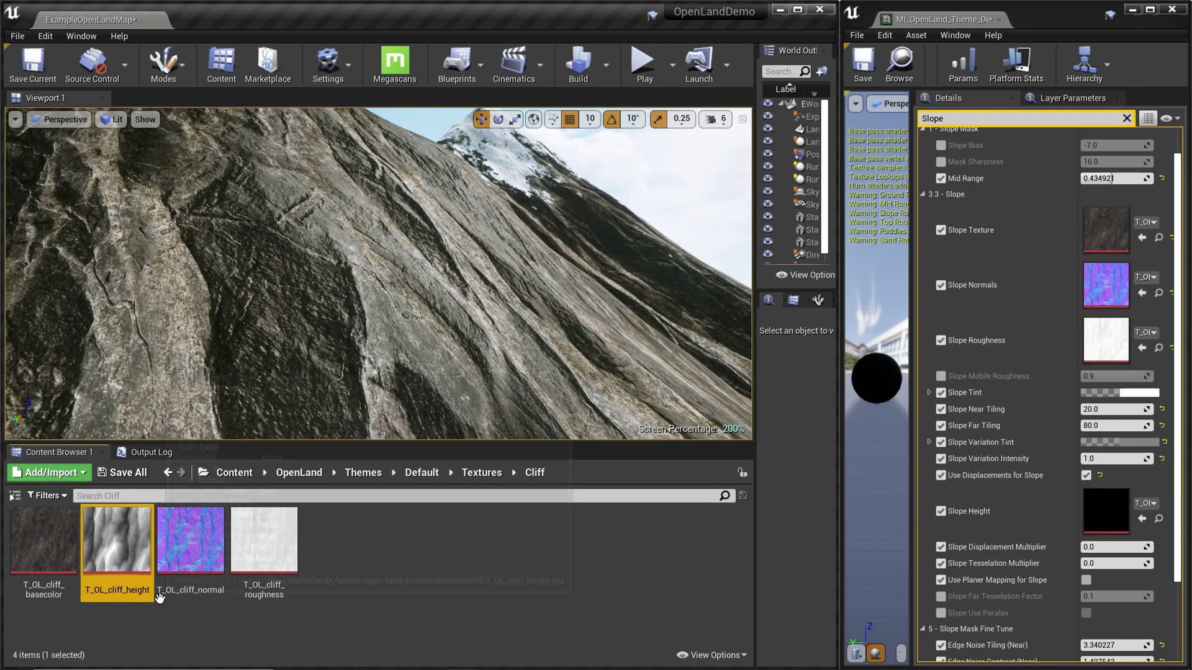
pyautogui.moveTo(158, 597); pyautogui.dragTo(1144, 520)
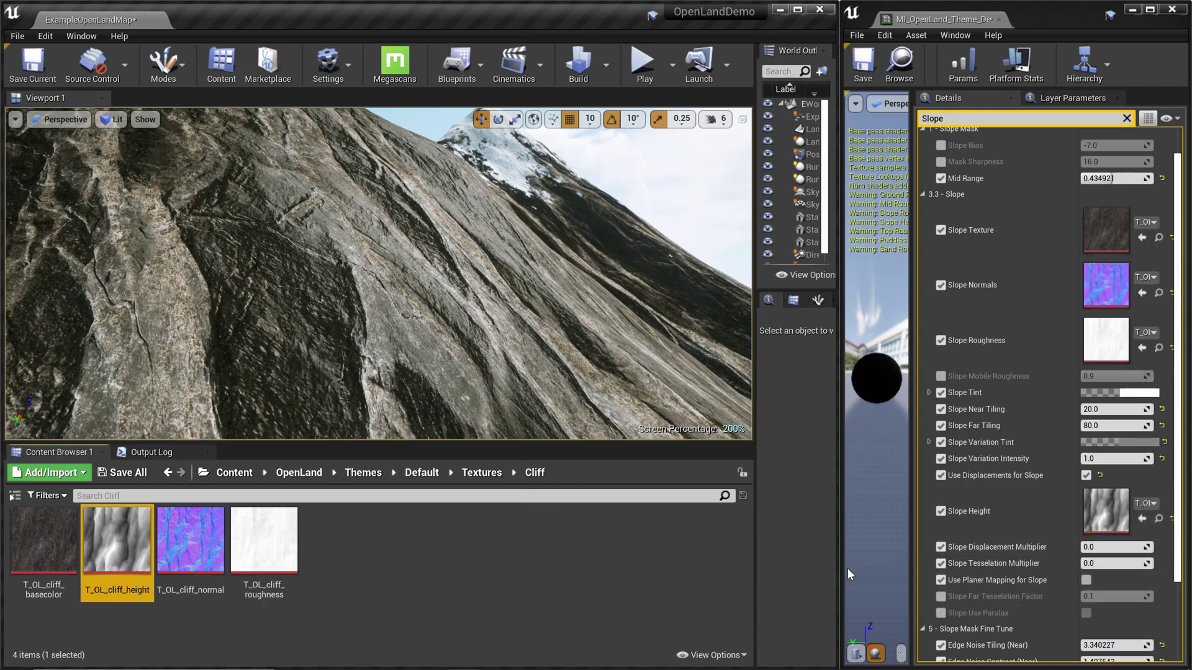
# Set the Slope Displacement Multiplier to 200
pyautogui.moveTo(468, 391); pyautogui.dragTo(506, 402, button='right')
pyautogui.click(468, 390)
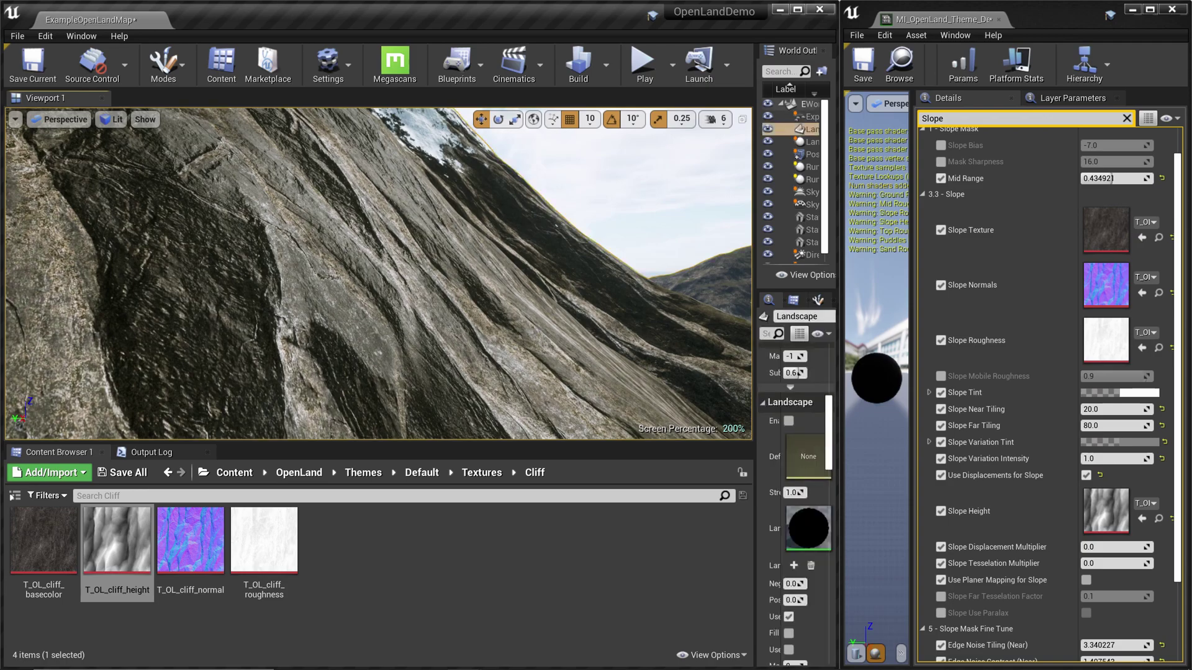
pyautogui.moveTo(590, 315); pyautogui.dragTo(562, 321, button='right')
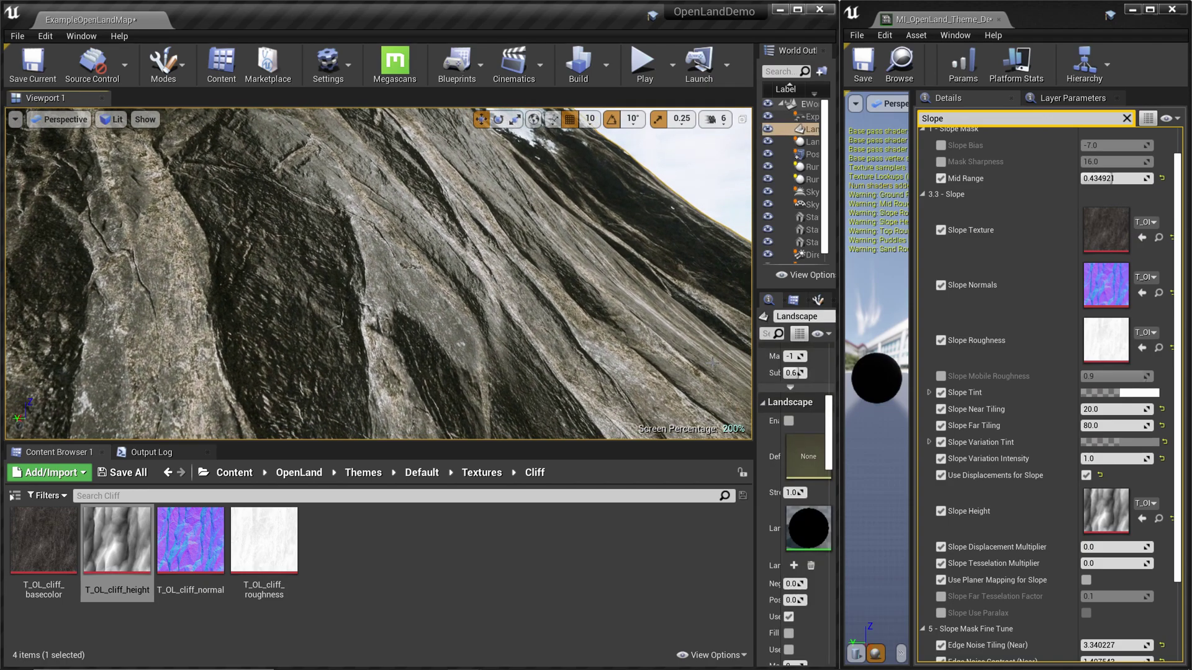
pyautogui.click(1109, 547)
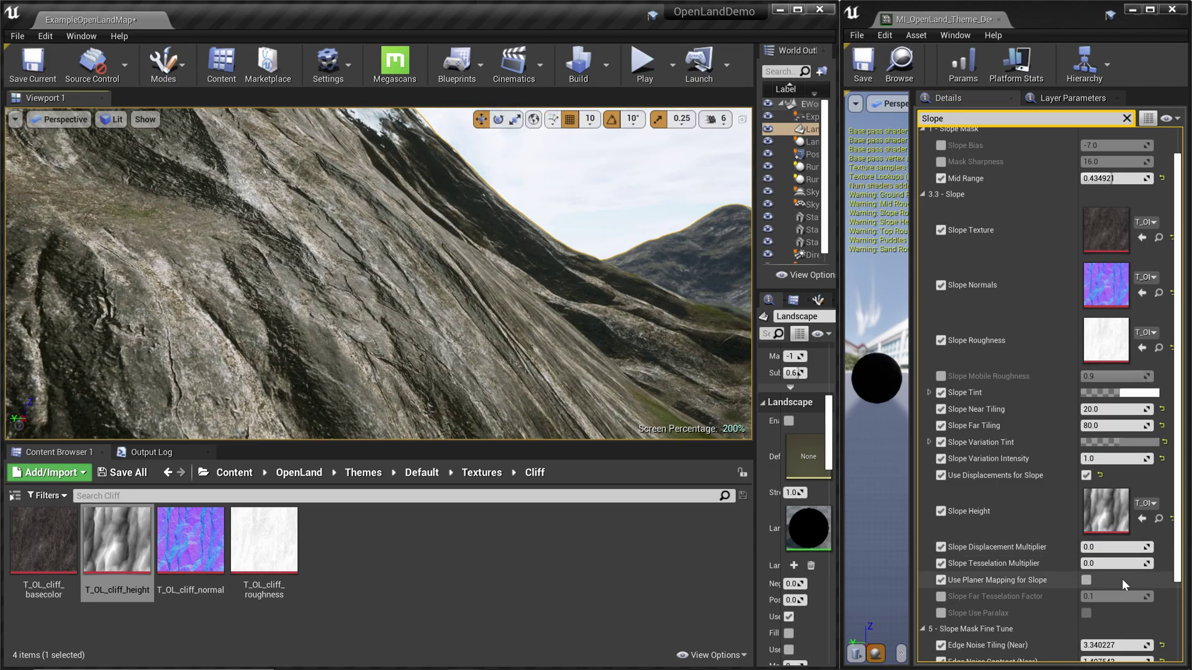
pyautogui.click(1098, 549)
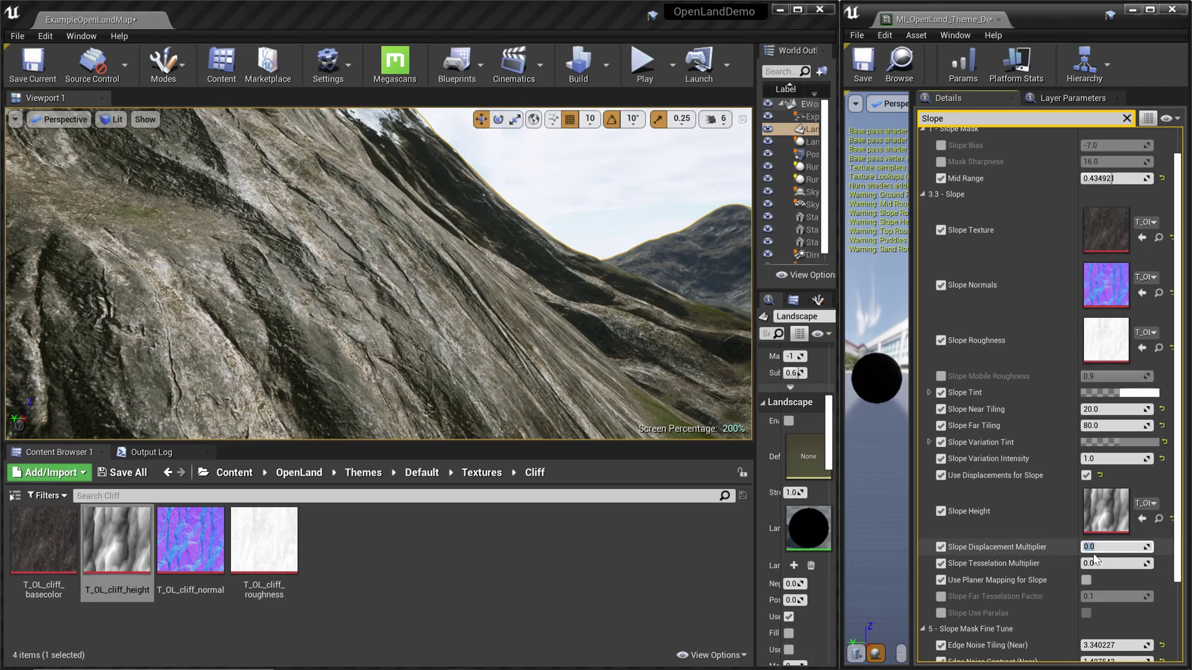
pyautogui.press('Return')
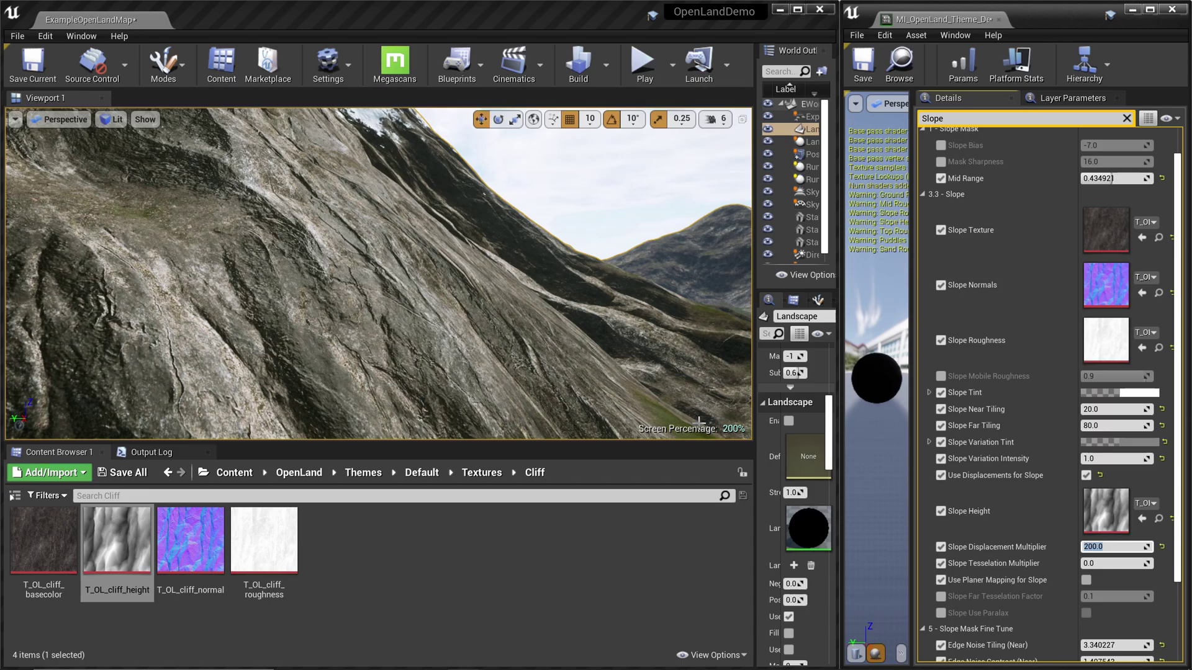
# Inspect the cliff up close and set the Slope Tesselation Multiplier to 1
pyautogui.moveTo(378, 273)
pyautogui.mouseDown(button='right')
pyautogui.moveTo(395, 252)
pyautogui.moveTo(366, 283)
pyautogui.moveTo(376, 259)
pyautogui.mouseUp(button='right')
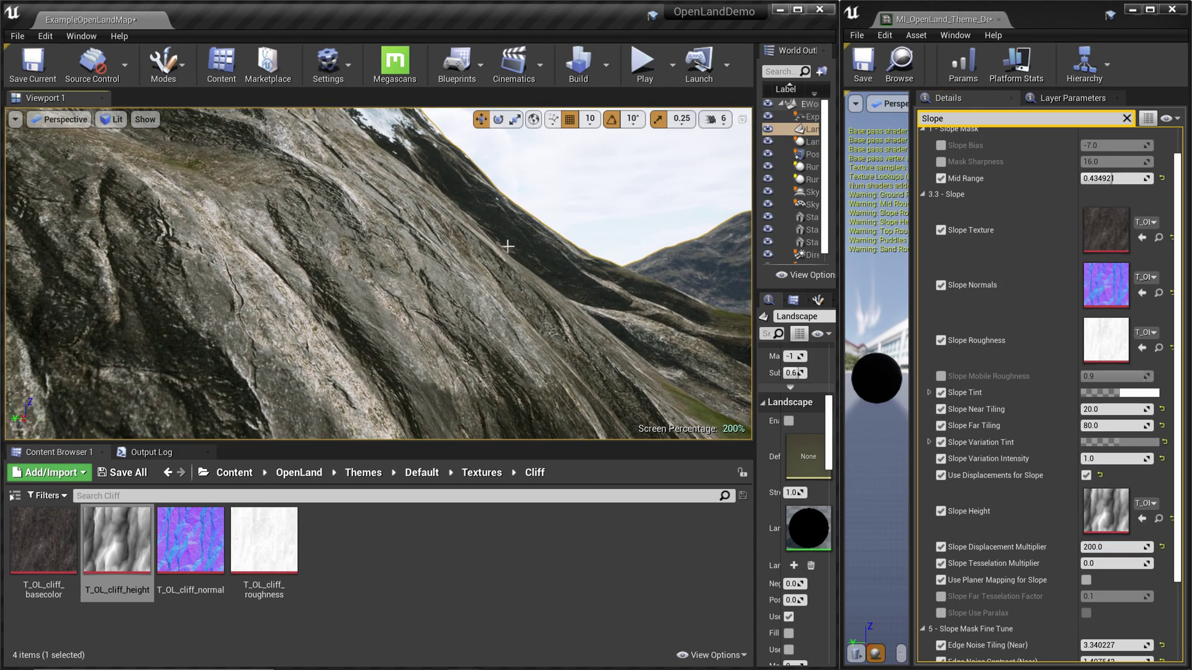
pyautogui.moveTo(508, 246); pyautogui.dragTo(493, 229, button='right')
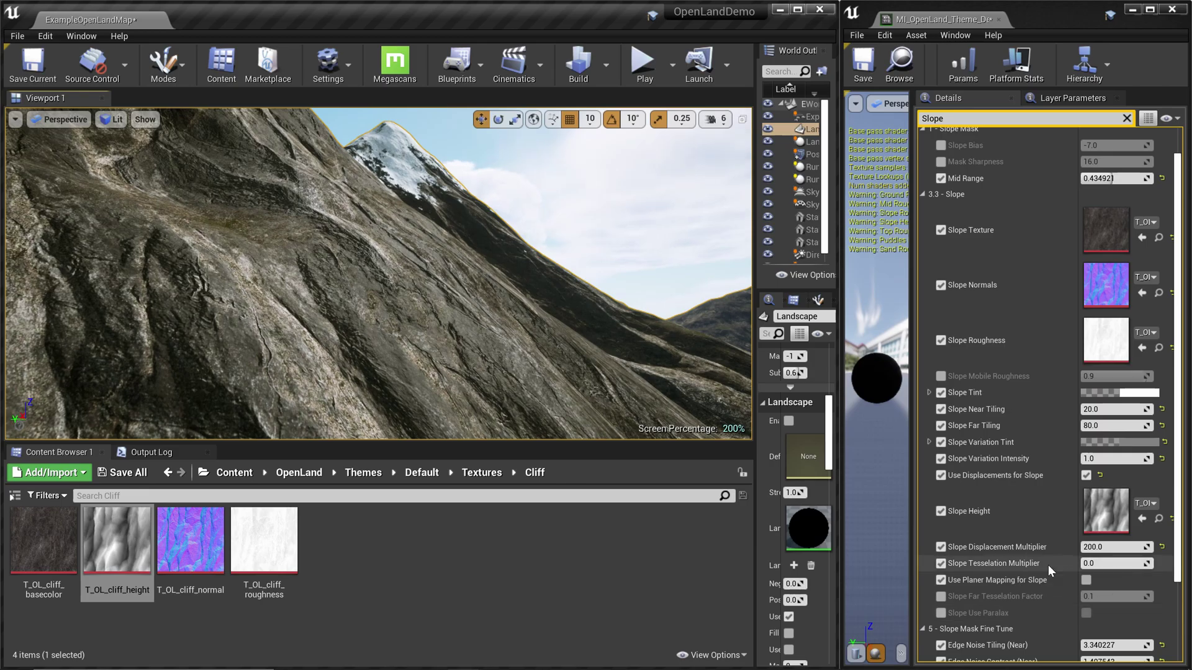
pyautogui.click(1114, 564)
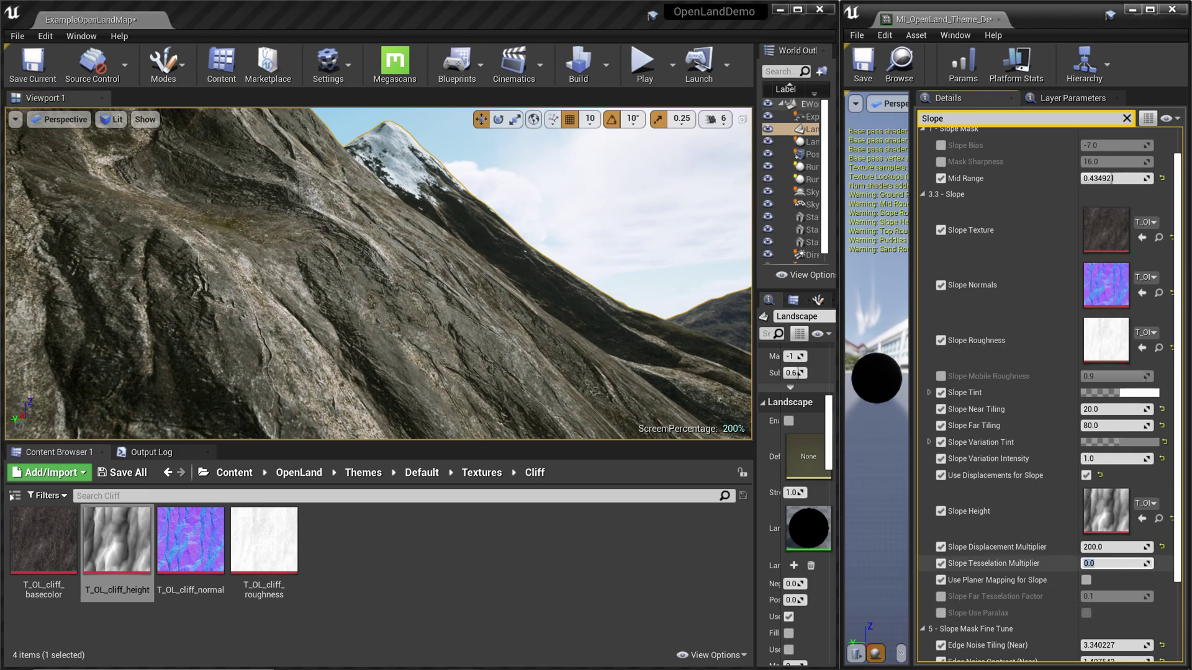
pyautogui.write('1')
pyautogui.press('Return')
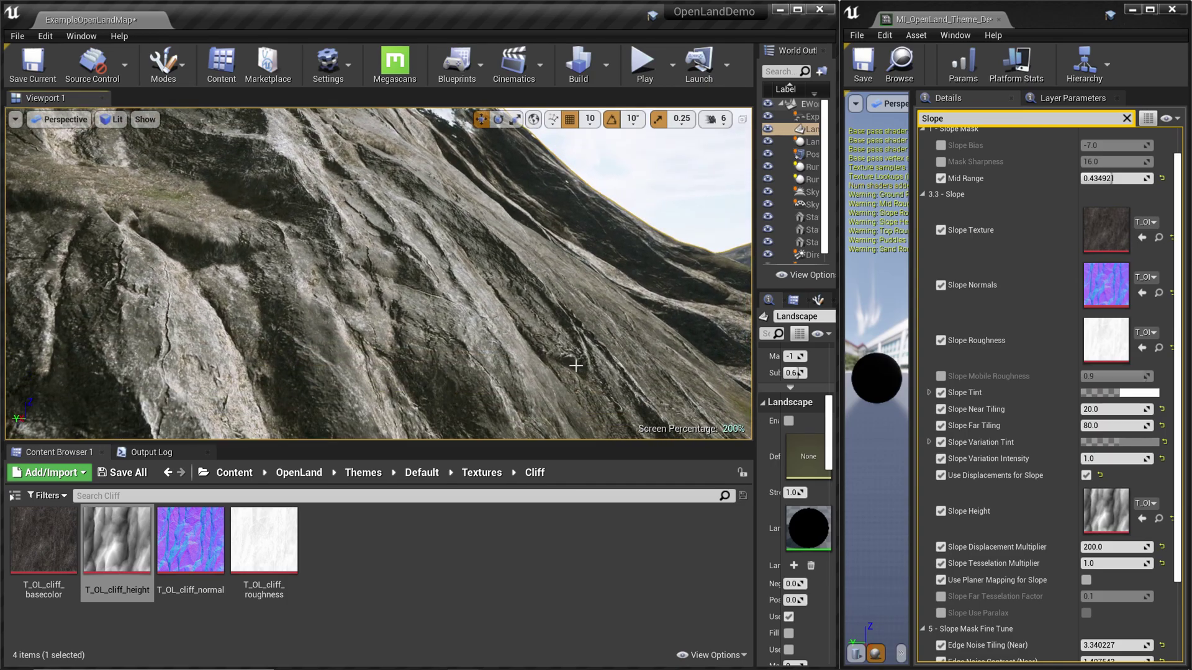
# Compare the cliff relief by setting the Slope Tesselation Multiplier to 0 and restoring it to 1.0
pyautogui.click(1102, 565)
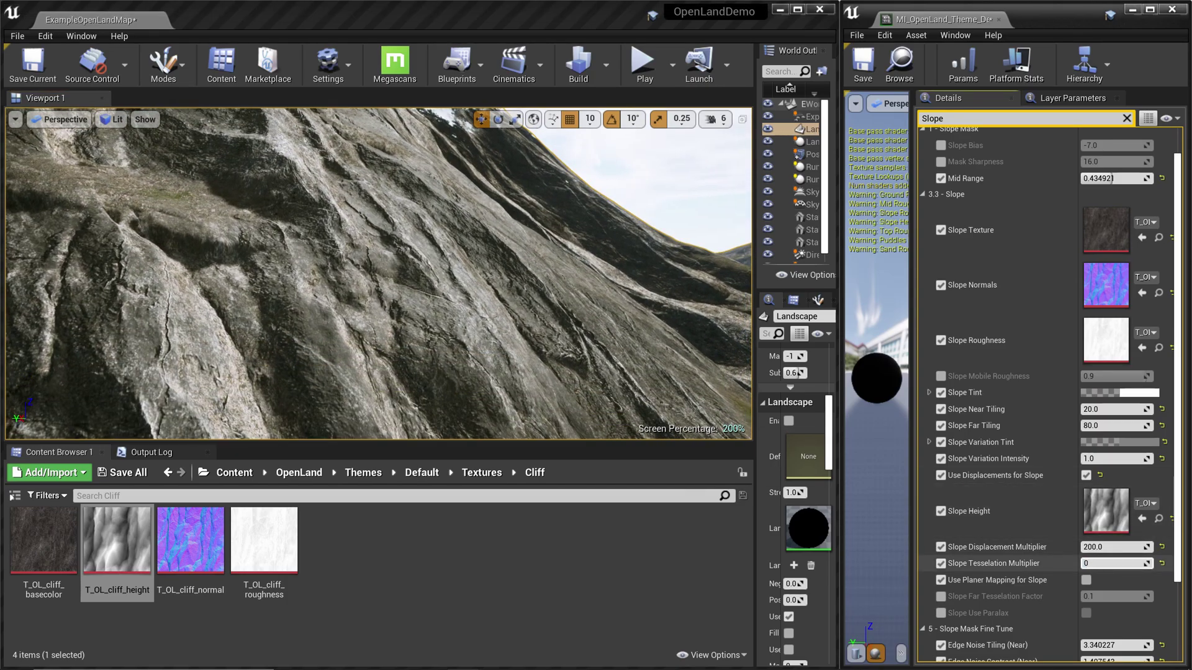
pyautogui.press('Return')
pyautogui.press('Return')
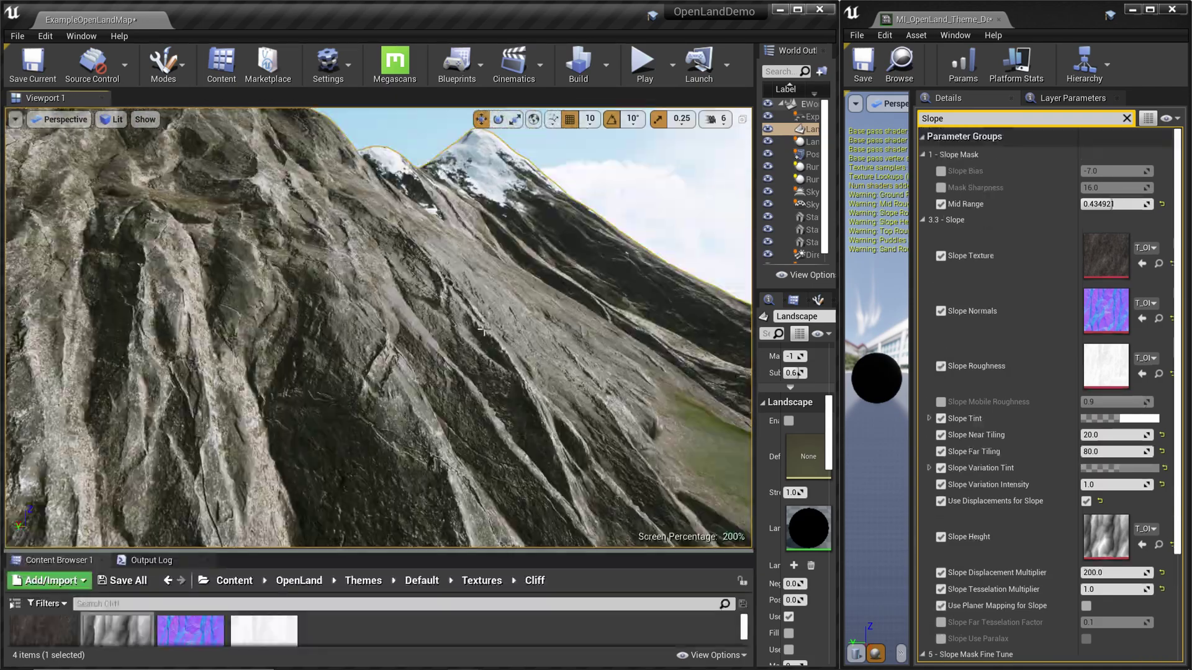
# Deselect the landscape and enable Use Planer Mapping for Slope on the cliff material
pyautogui.moveTo(473, 331)
pyautogui.mouseDown(button='right')
pyautogui.moveTo(485, 343)
pyautogui.moveTo(522, 332)
pyautogui.moveTo(473, 330)
pyautogui.mouseUp(button='right')
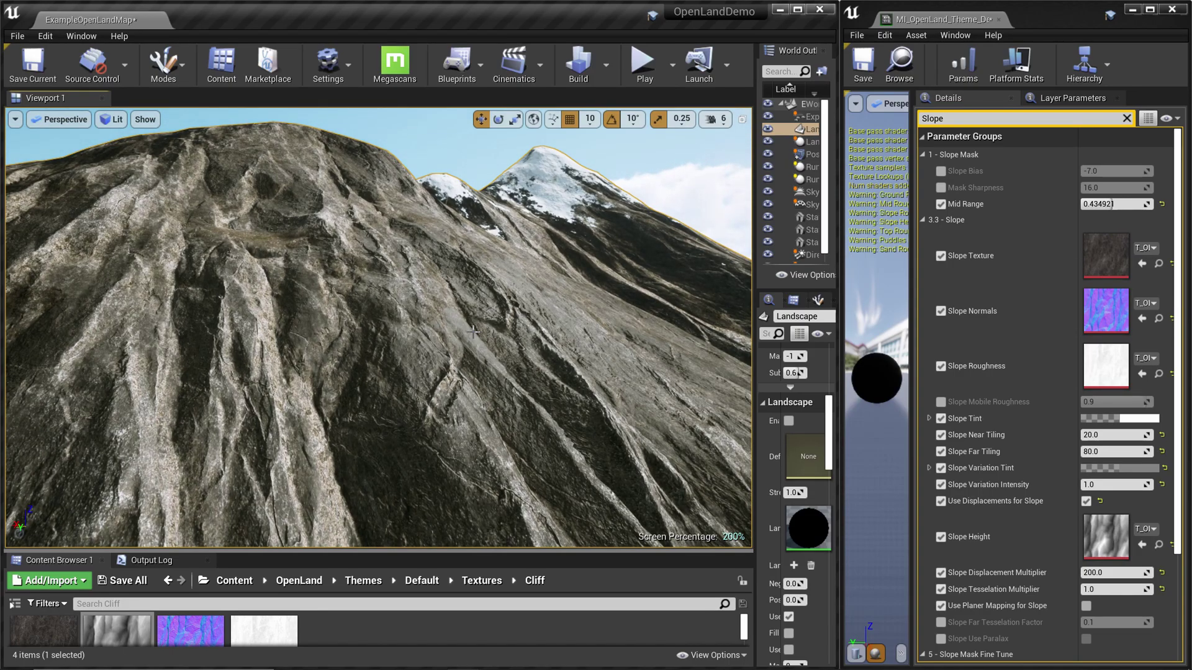
pyautogui.moveTo(473, 331); pyautogui.dragTo(515, 347, button='right')
pyautogui.press('Escape')
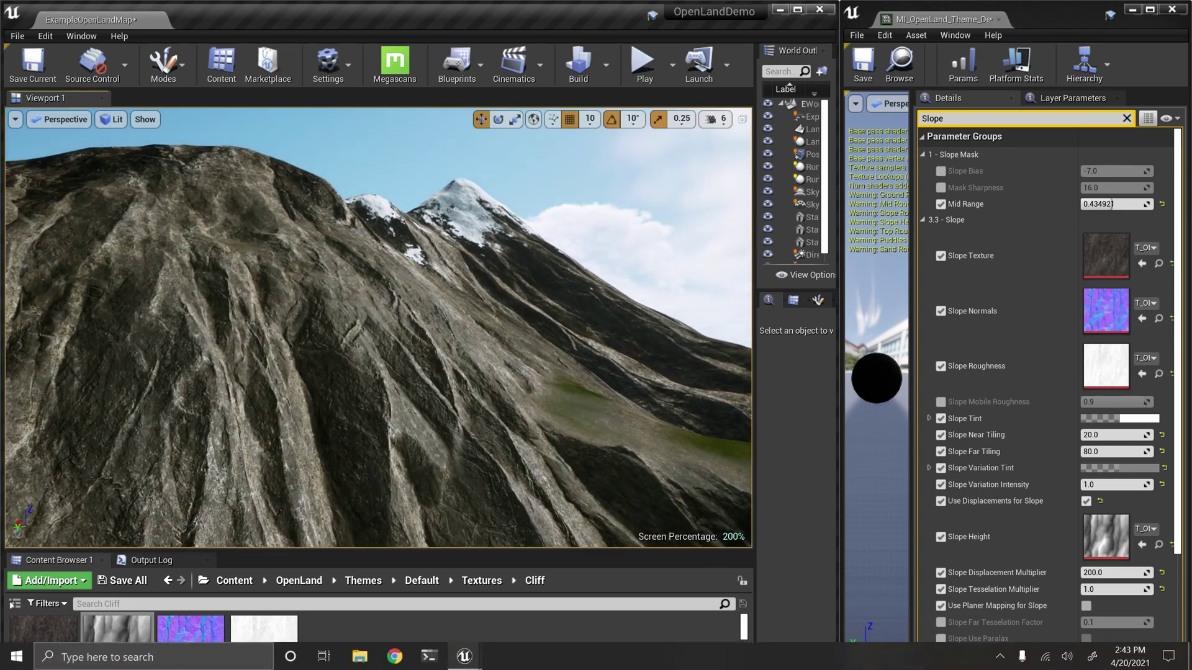
pyautogui.scroll(-1, 1118, 620)
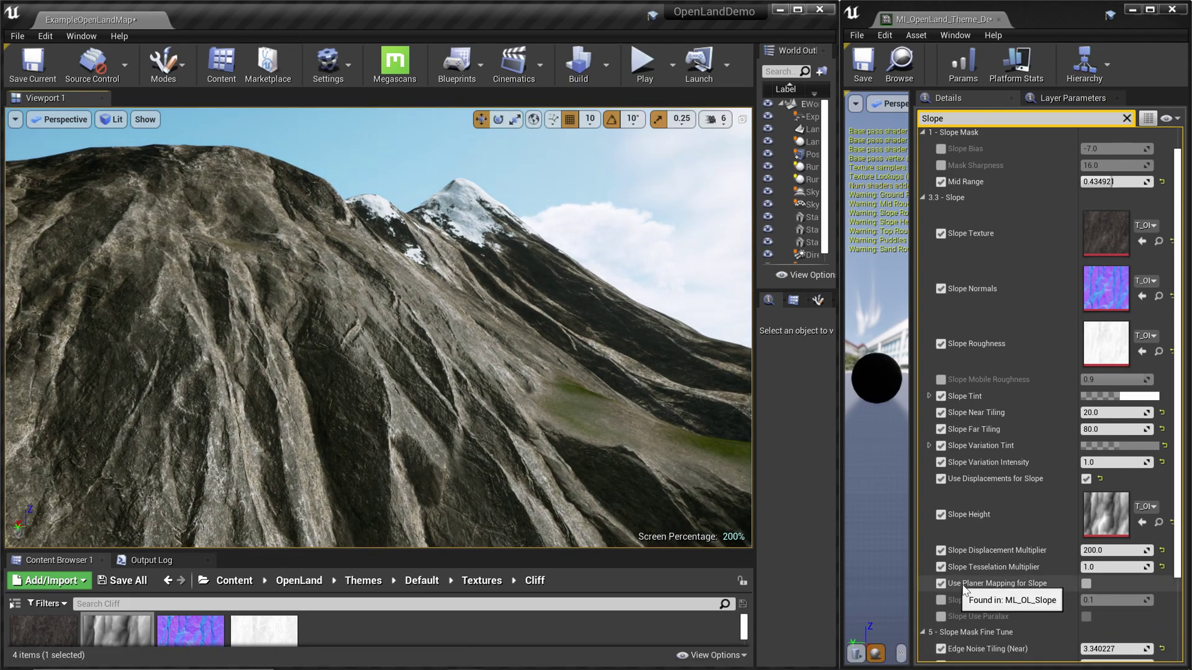
pyautogui.click(1087, 584)
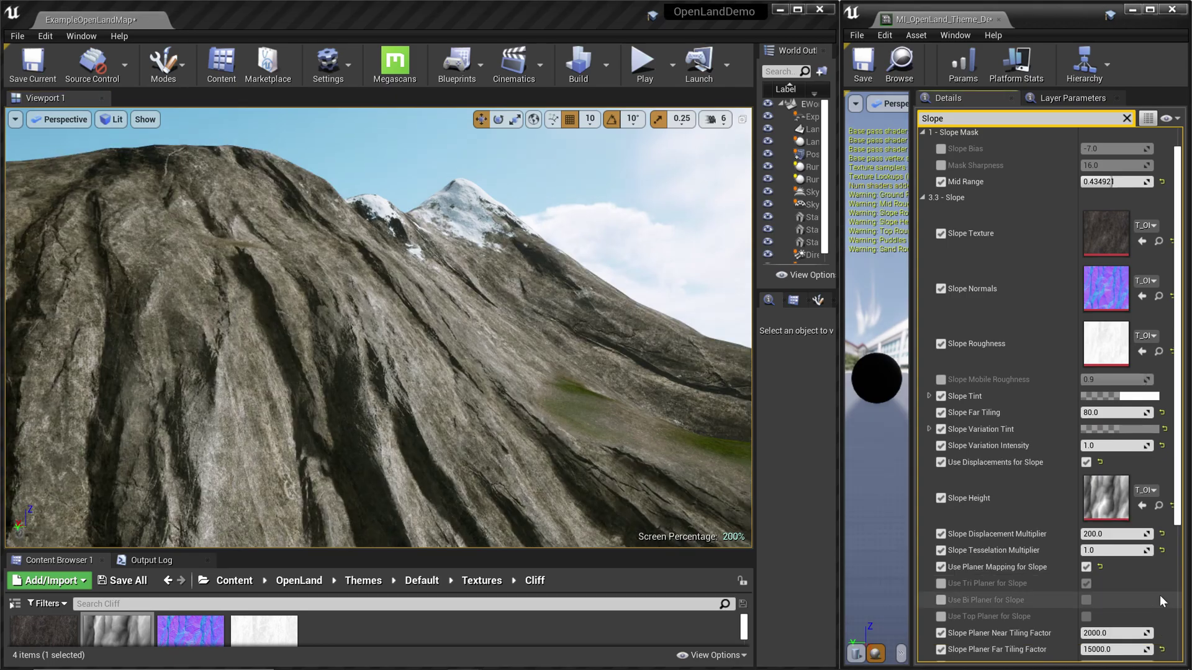
pyautogui.moveTo(439, 255)
pyautogui.mouseDown(button='right')
pyautogui.moveTo(422, 301)
pyautogui.moveTo(391, 325)
pyautogui.moveTo(439, 199)
pyautogui.moveTo(416, 247)
pyautogui.moveTo(444, 249)
pyautogui.moveTo(450, 263)
pyautogui.moveTo(439, 255)
pyautogui.mouseUp(button='right')
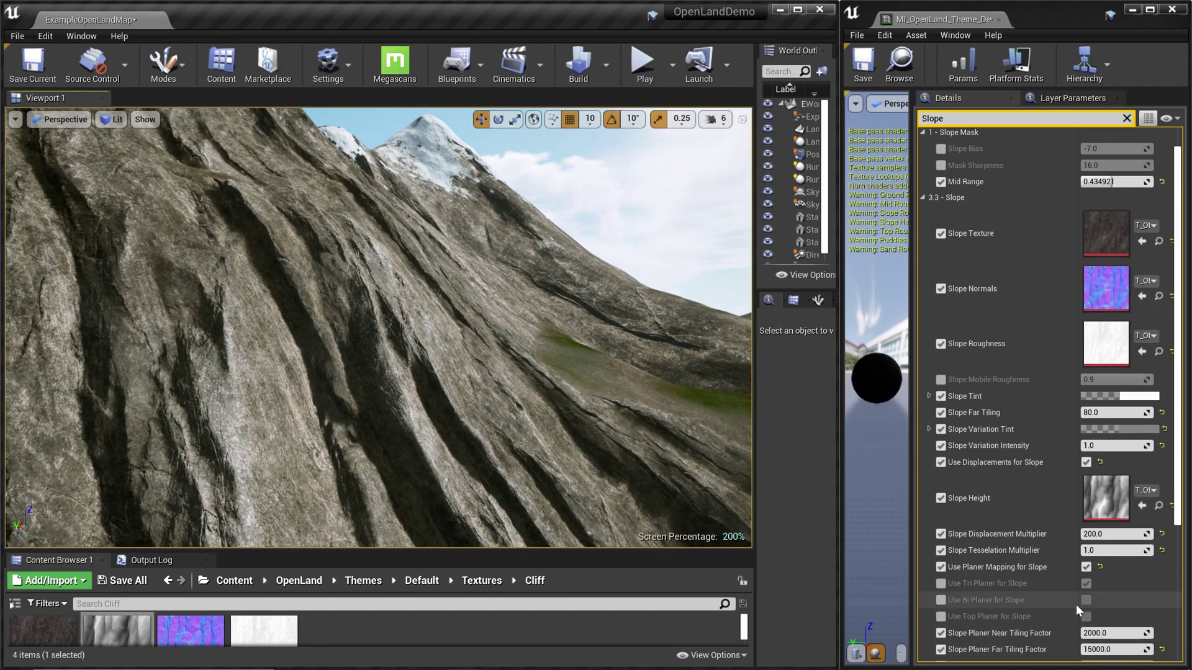
# Try a Slope Planer Near Tiling Factor of 1000 on the cliffs and restore it to 2000
pyautogui.scroll(-2, 1107, 591)
pyautogui.click(1107, 591)
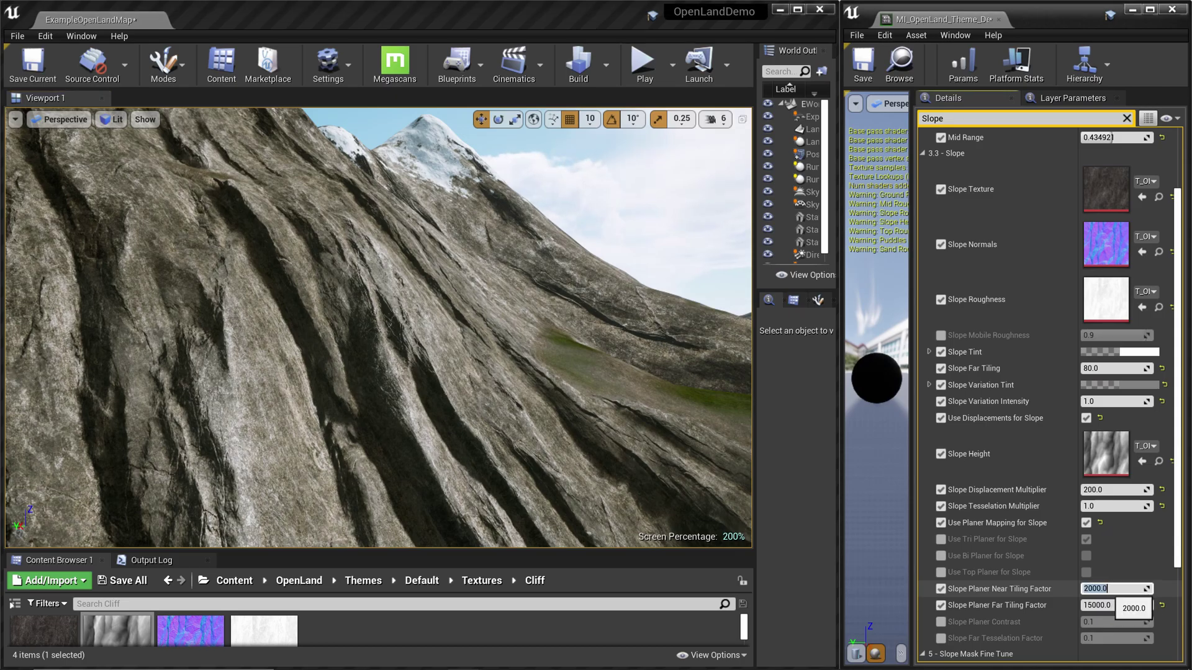
pyautogui.press('Return')
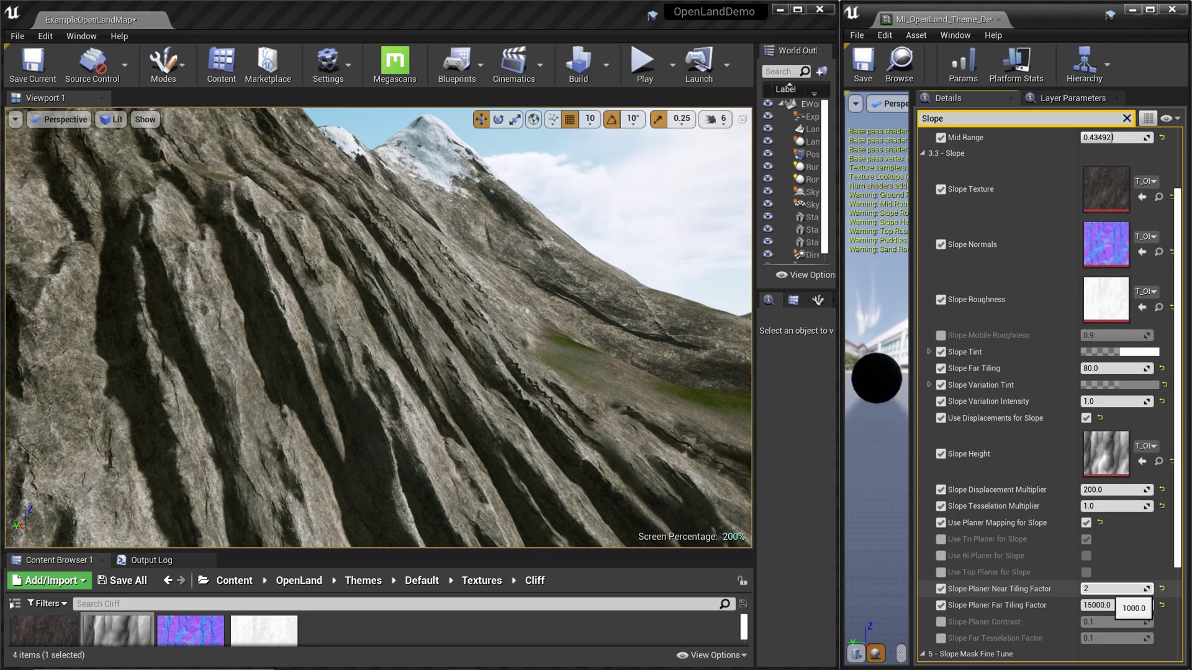
pyautogui.write('2000')
pyautogui.press('Return')
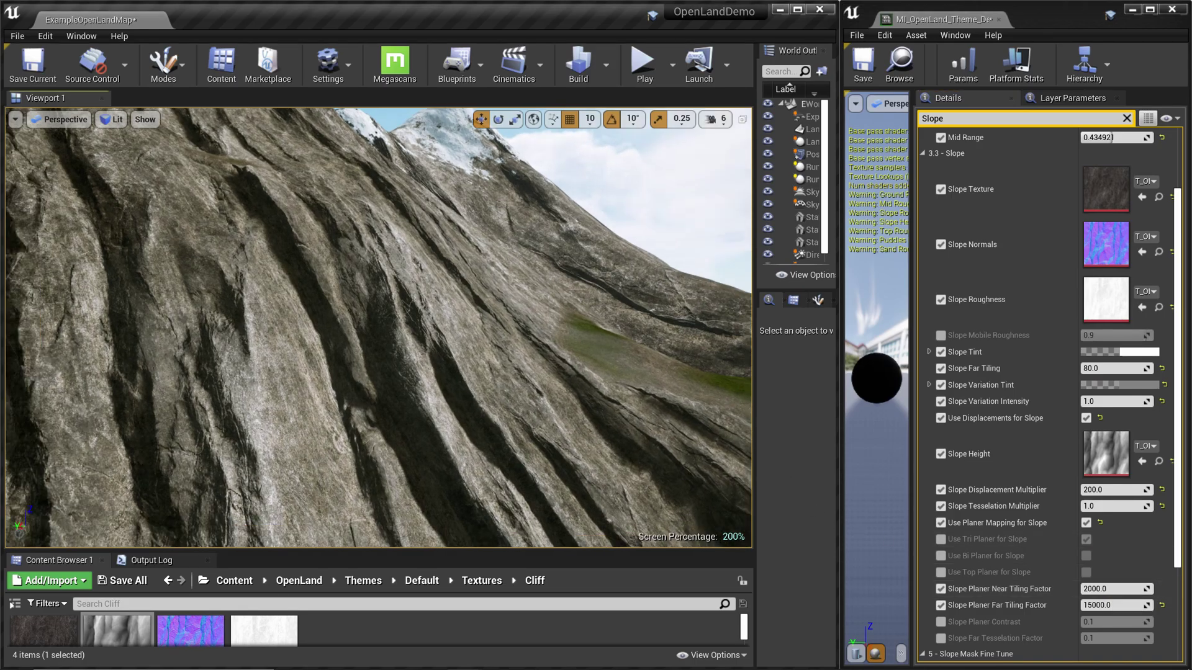
# Try a Slope Planer Far Tiling Factor of 25000 on the distant mountain and settle on 20000
pyautogui.press('s')
pyautogui.moveTo(378, 328); pyautogui.dragTo(428, 288, button='right')
pyautogui.press('s')
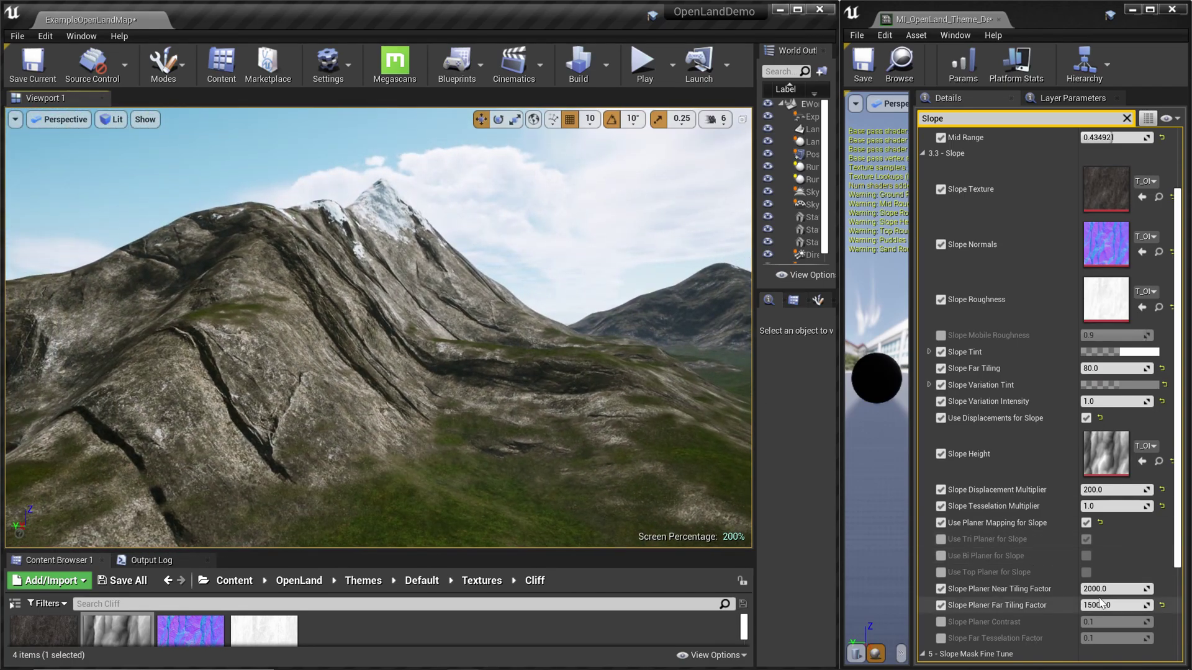
pyautogui.click(1100, 604)
pyautogui.write('2')
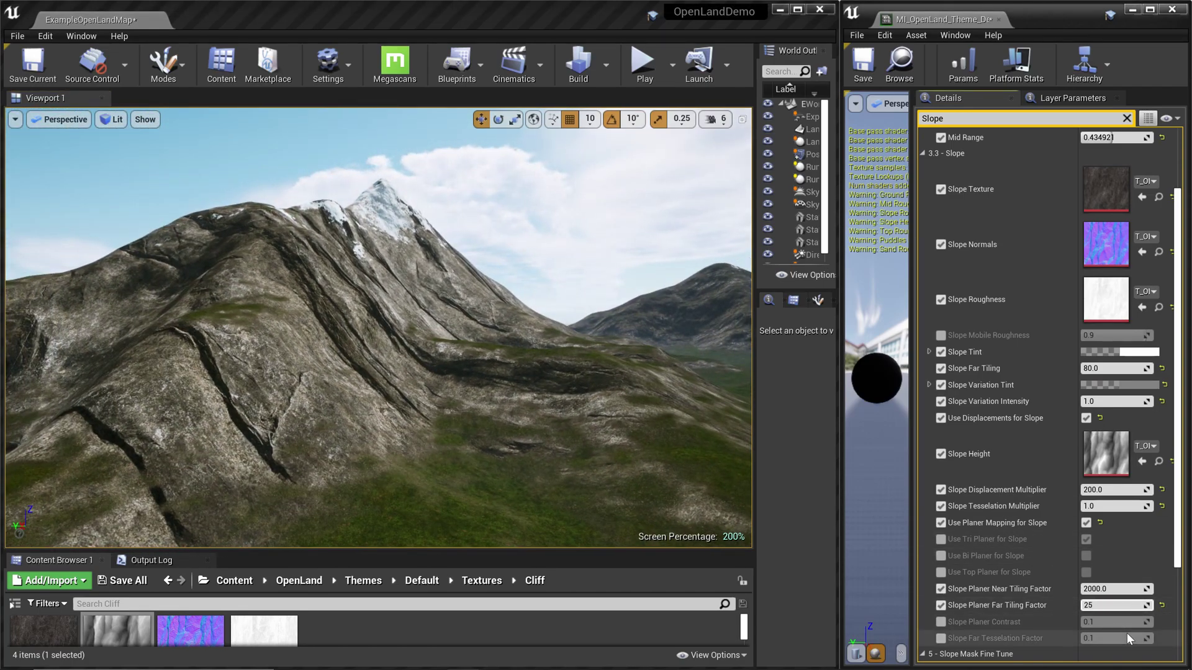
pyautogui.press('Return')
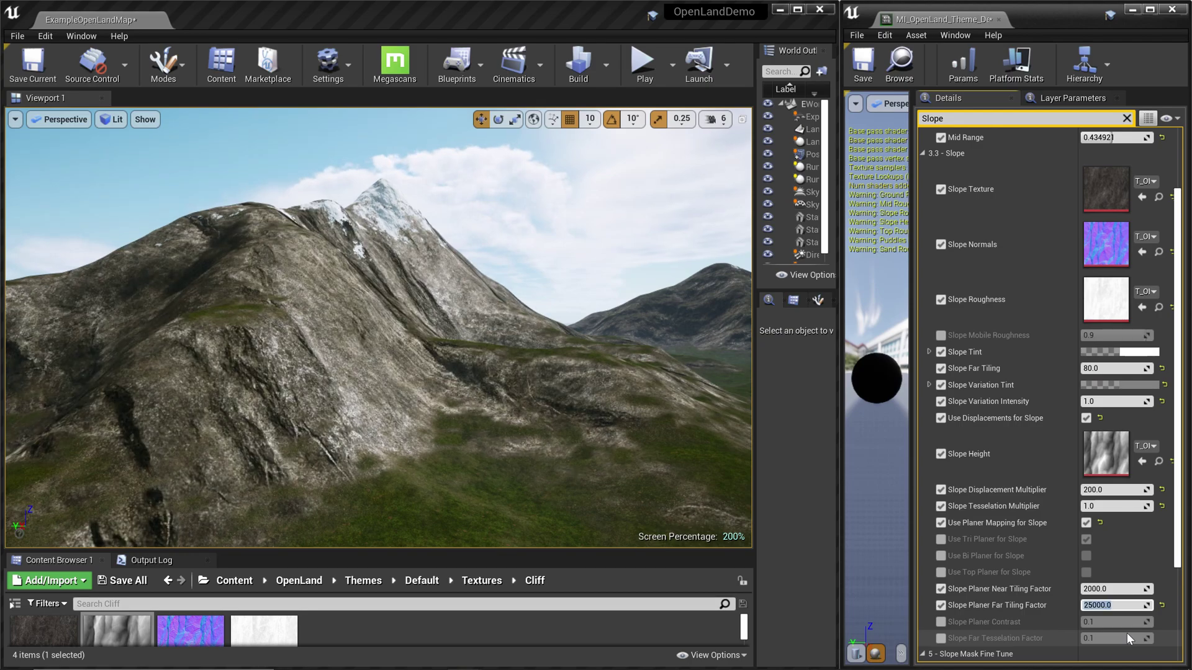
pyautogui.write('2')
pyautogui.write('0000')
pyautogui.press('Return')
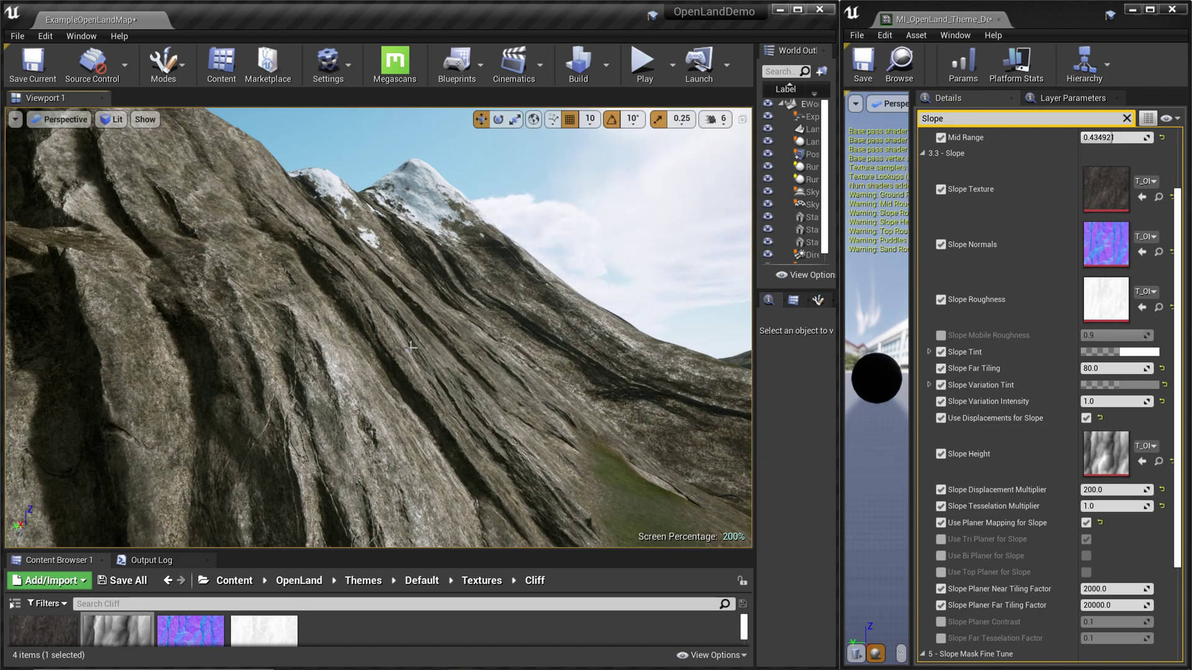
# Reset the level viewport's Screen Percentage and switch the viewport to immersive mode
pyautogui.moveTo(235, 238); pyautogui.dragTo(186, 231, button='right')
pyautogui.click(16, 119)
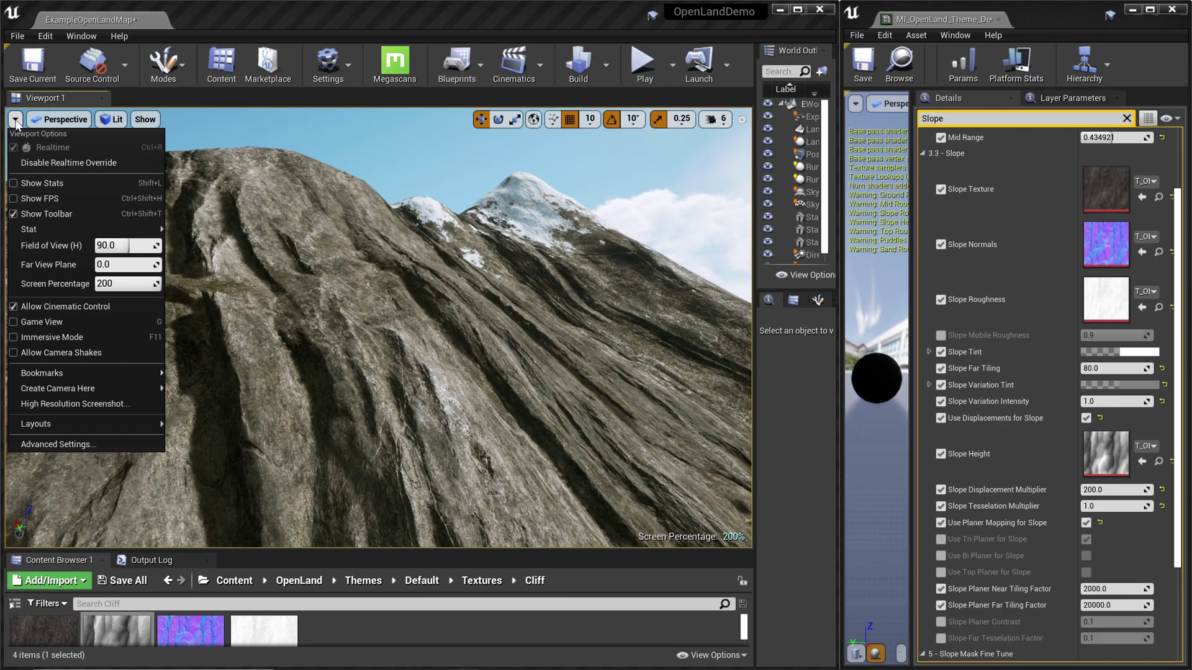
pyautogui.click(125, 283)
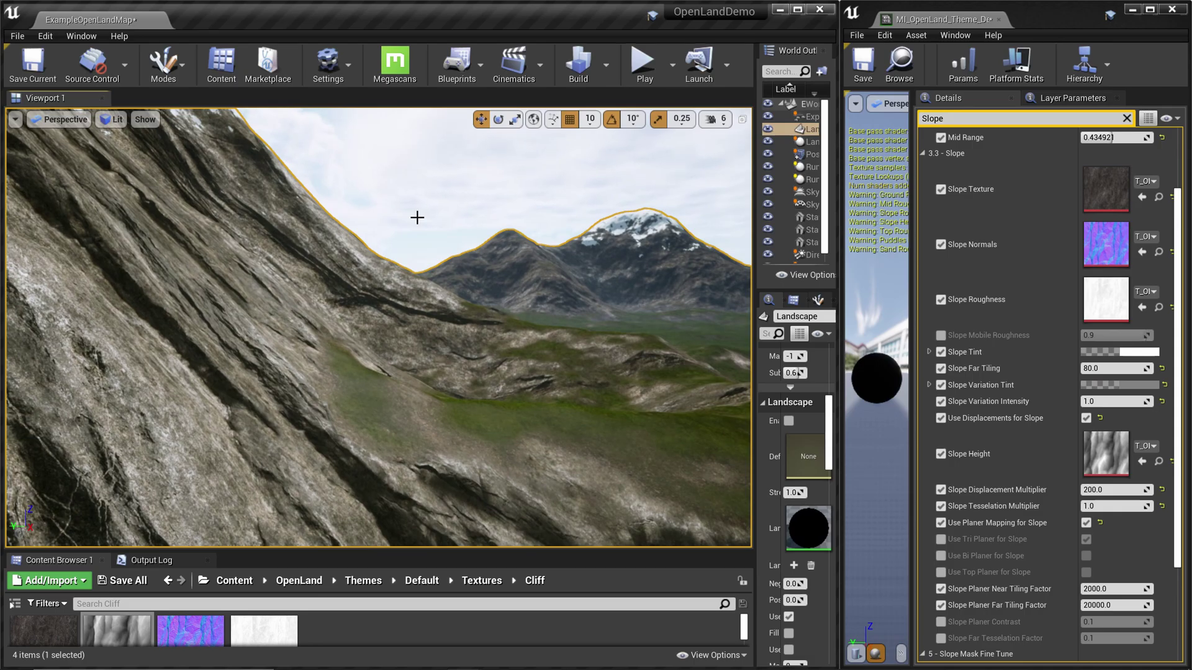
pyautogui.moveTo(400, 194); pyautogui.dragTo(301, 206, button='right')
pyautogui.click(527, 232)
pyautogui.moveTo(527, 231); pyautogui.dragTo(587, 177, button='right')
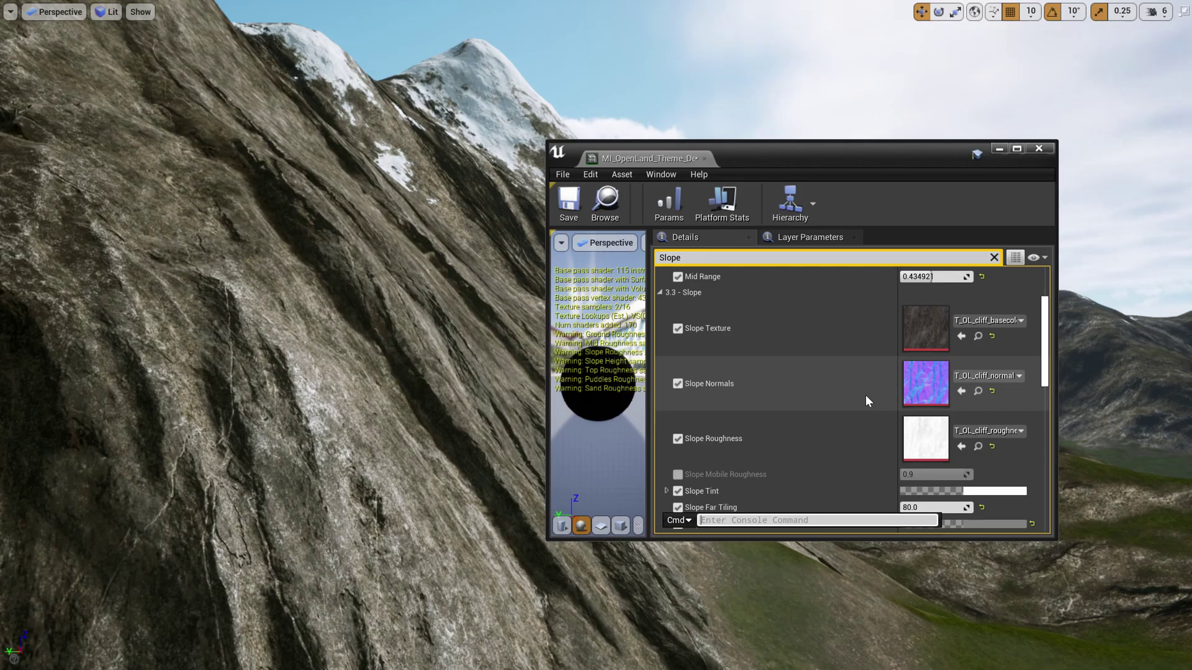
# Show the performance read-outs in the viewport with the console commands stat fps and stat unit
pyautogui.write('stat ')
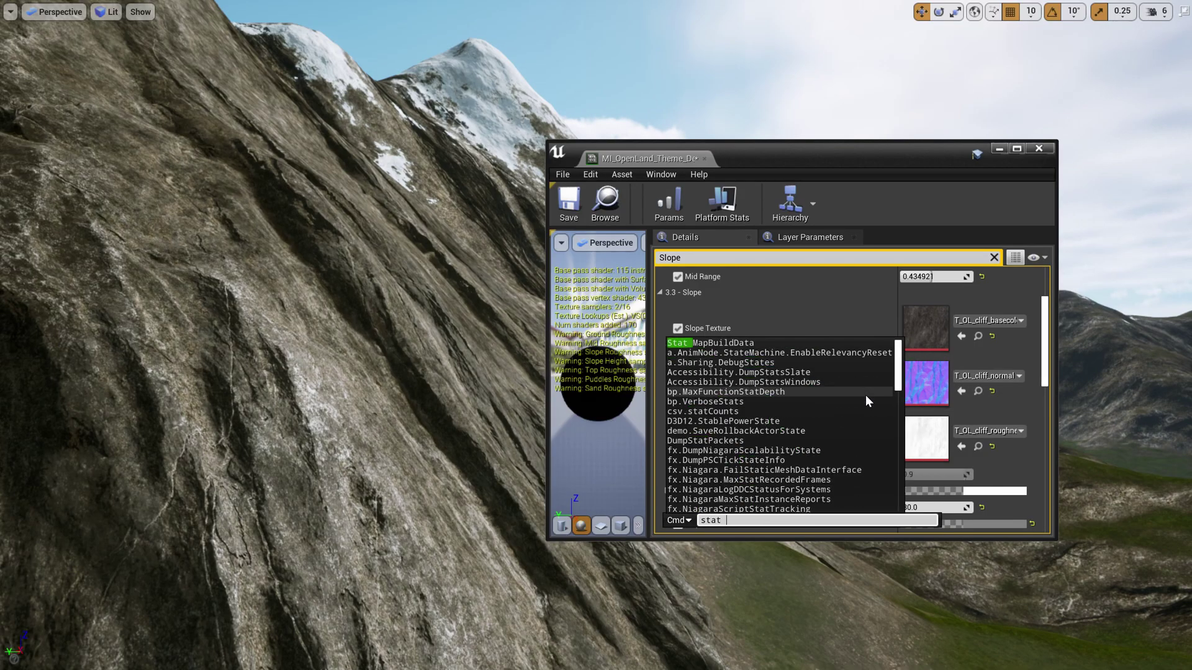
pyautogui.write('fps')
pyautogui.press('Return')
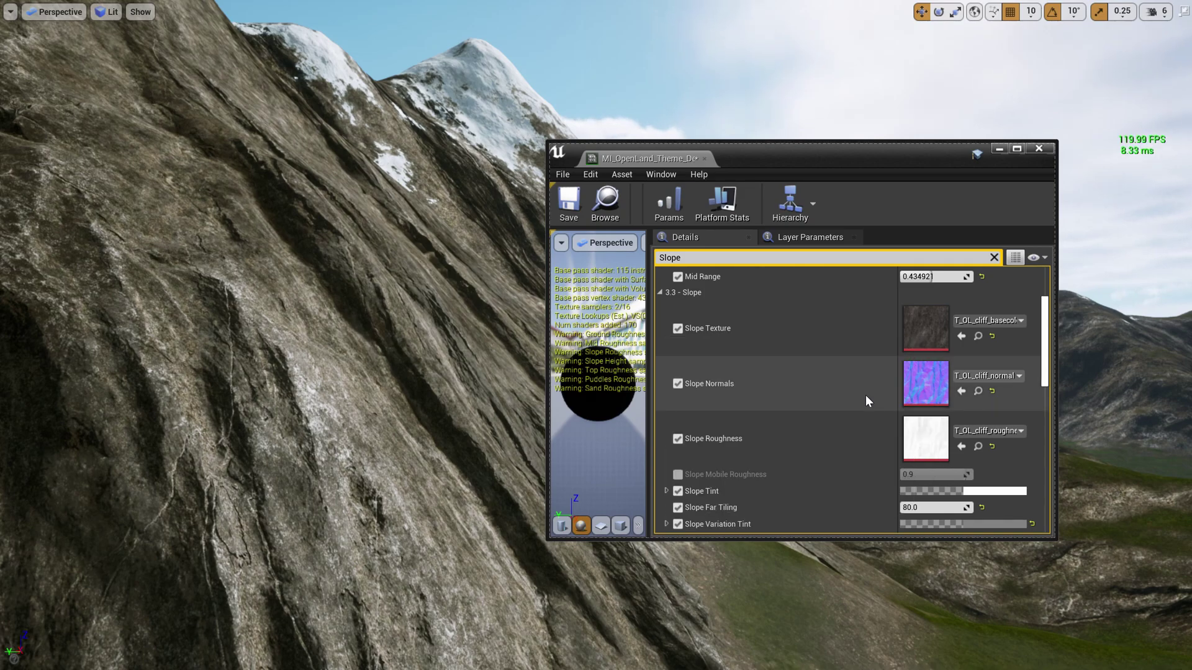
pyautogui.press('`')
pyautogui.write('stat u')
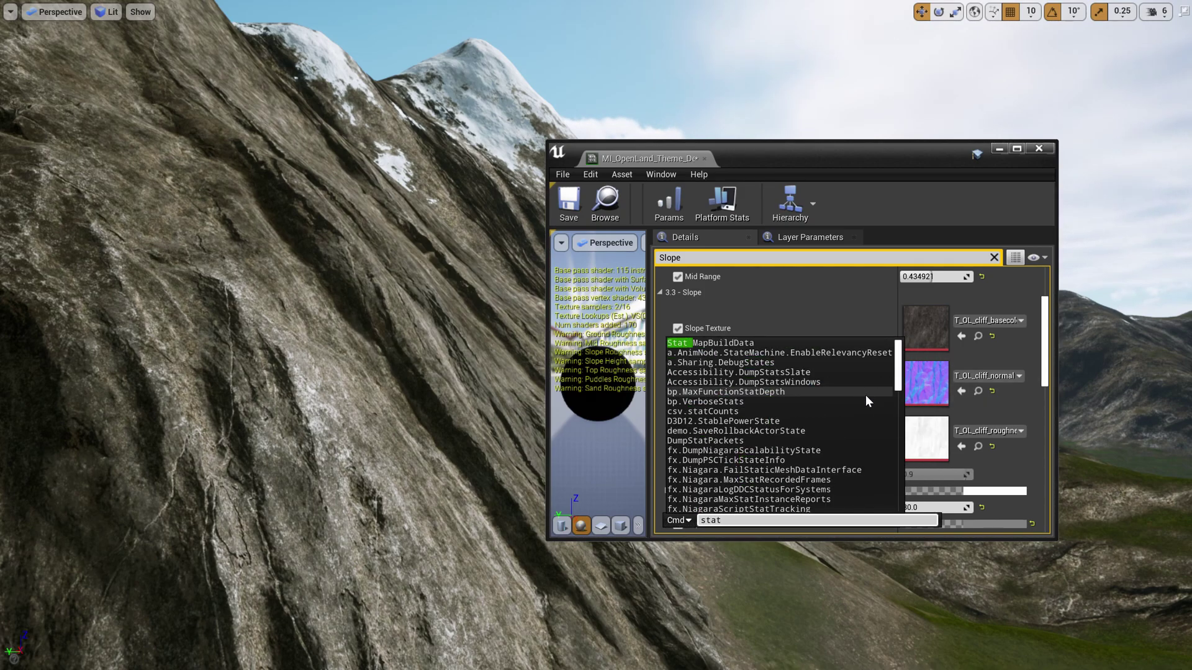
pyautogui.write('nit')
pyautogui.press('Return')
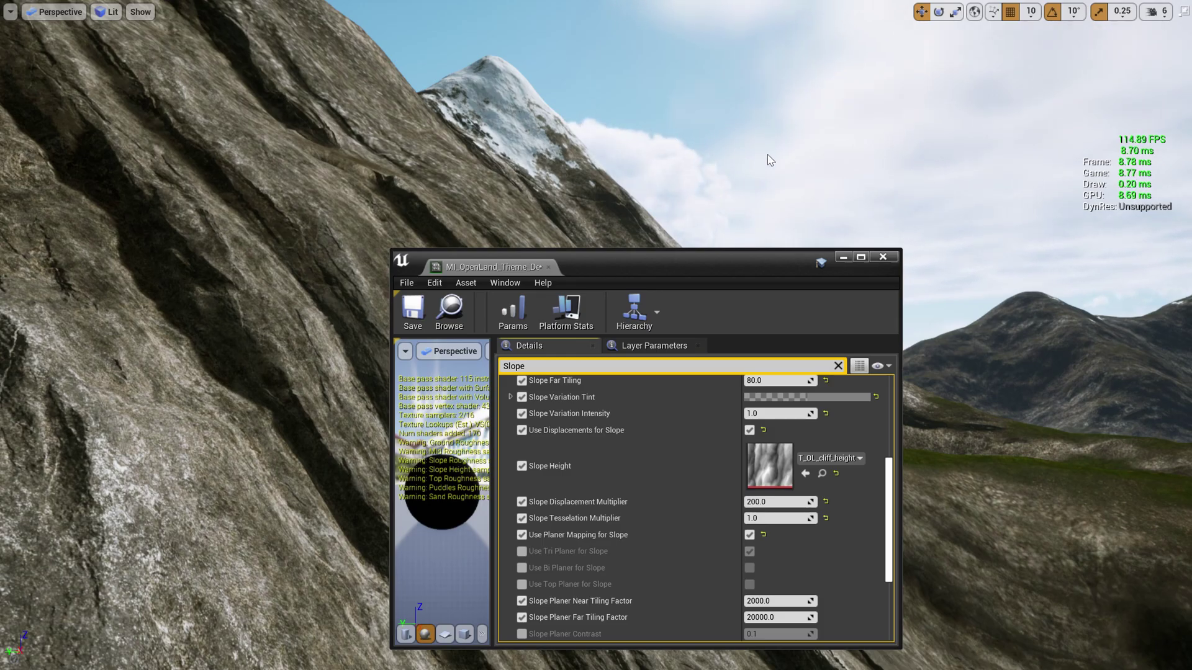
# Fly around the displaced cliffs to check the frame rate and frame timings from several views
pyautogui.press('w')
pyautogui.moveTo(772, 155); pyautogui.dragTo(772, 155, button='right')
pyautogui.moveTo(757, 266); pyautogui.dragTo(837, 412)
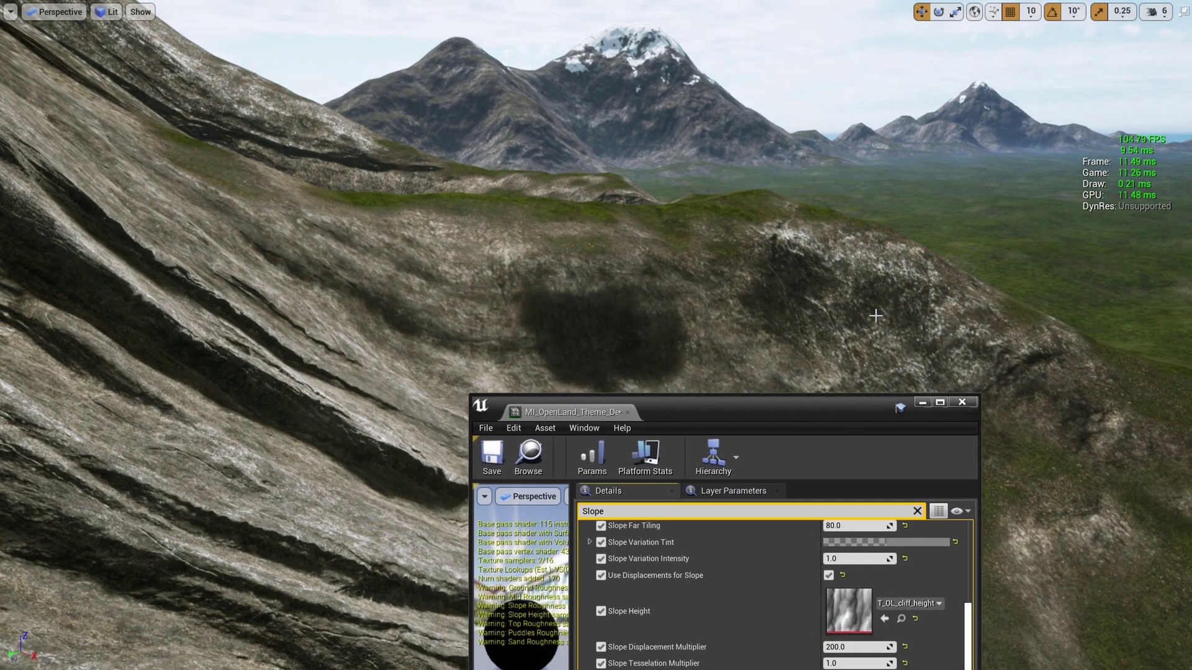
pyautogui.moveTo(874, 315); pyautogui.dragTo(938, 319, button='right')
pyautogui.moveTo(1059, 203); pyautogui.dragTo(1072, 254, button='right')
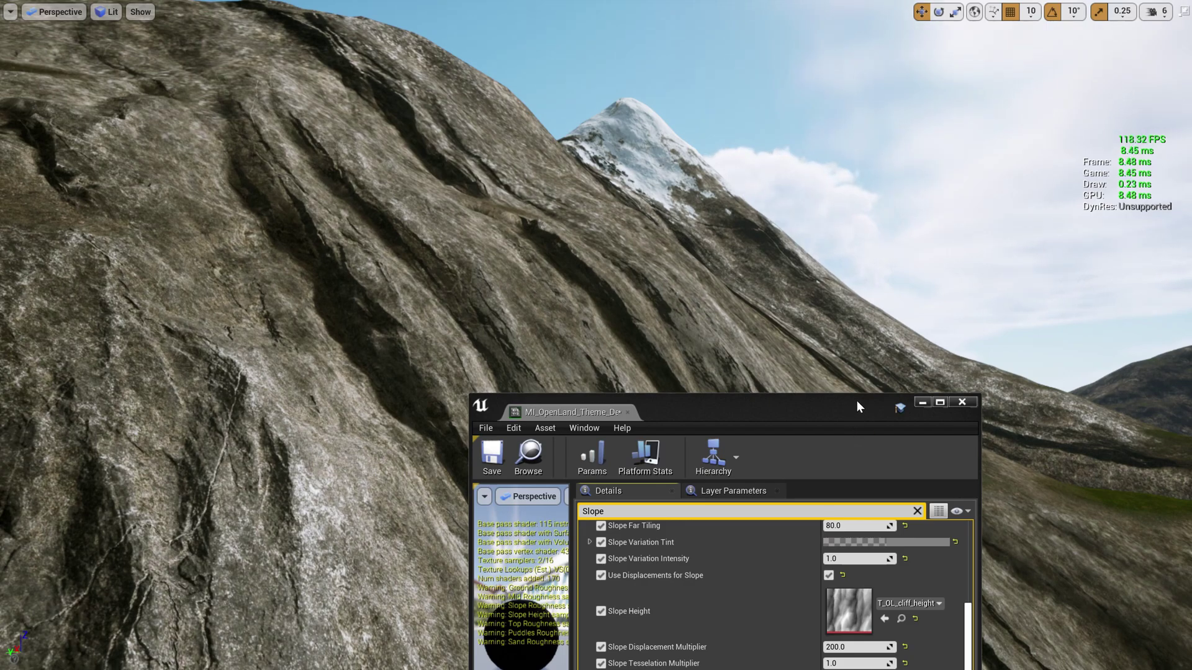
# Disable Use Planer Mapping for Slope and Use Displacements for Slope, moving the material editor clear of the cliff view
pyautogui.moveTo(824, 420); pyautogui.dragTo(919, 225)
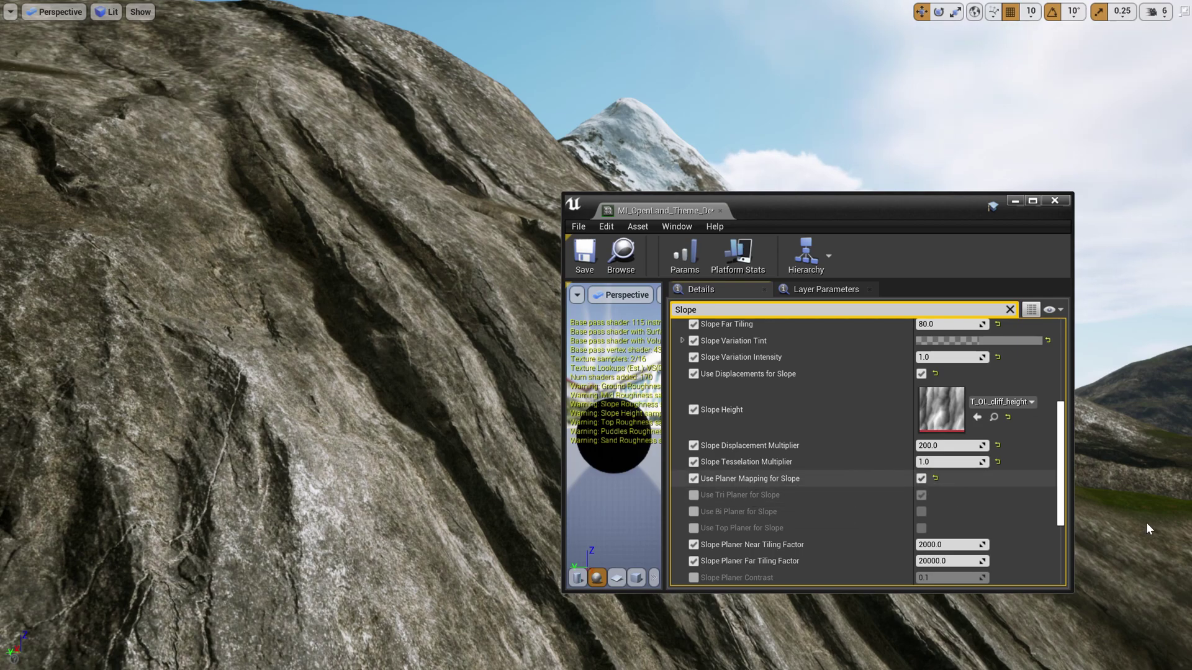
pyautogui.click(921, 479)
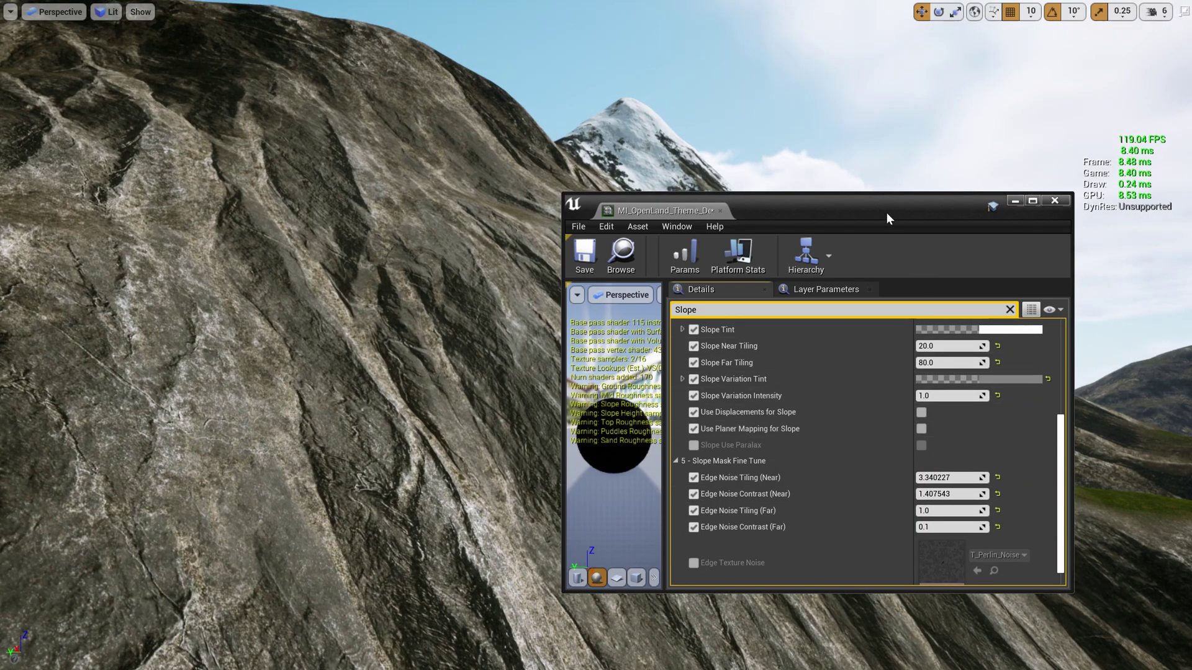
pyautogui.moveTo(886, 202); pyautogui.dragTo(1069, 474)
# Examine the cliffs without slope displacement from close and far views and check the frame timings
pyautogui.press('s')
pyautogui.moveTo(805, 341)
pyautogui.mouseDown(button='right')
pyautogui.moveTo(766, 326)
pyautogui.moveTo(822, 323)
pyautogui.moveTo(819, 370)
pyautogui.moveTo(785, 352)
pyautogui.mouseUp(button='right')
pyautogui.press('w')
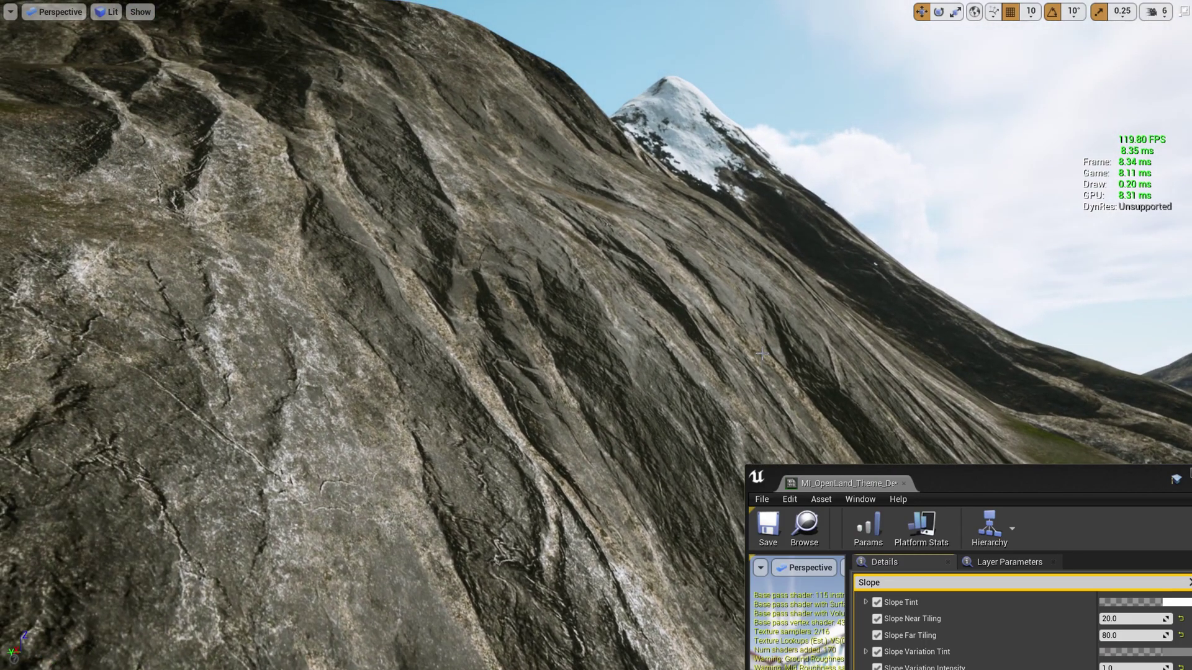
pyautogui.moveTo(628, 293); pyautogui.dragTo(619, 326, button='right')
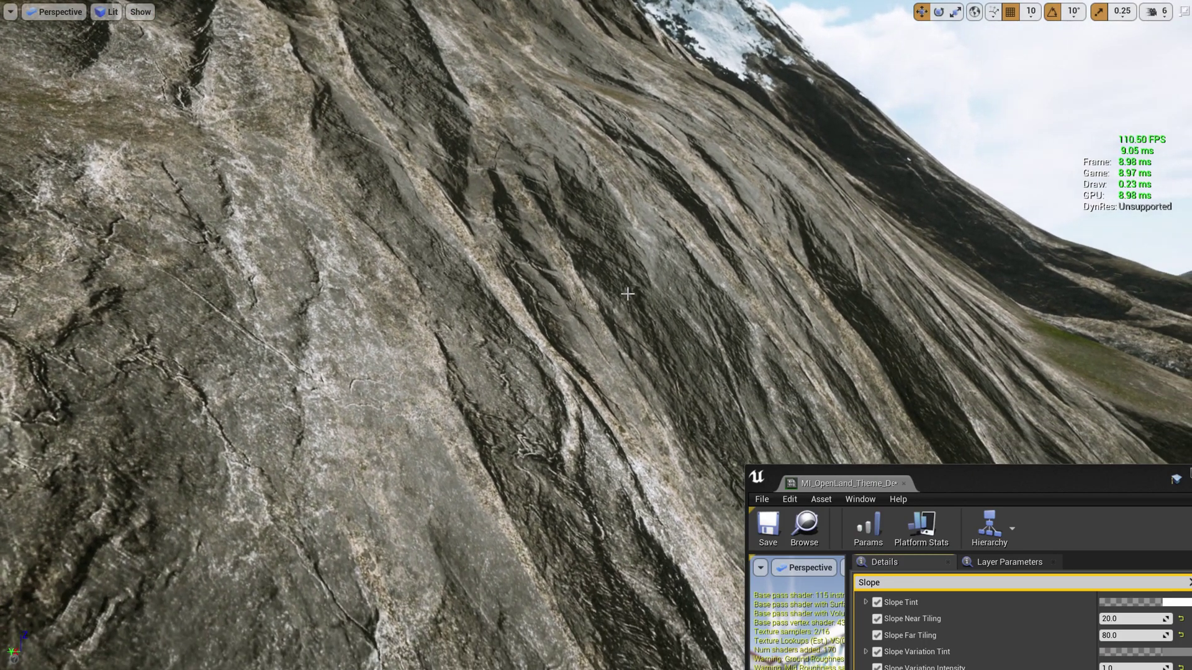
pyautogui.scroll(-6, 628, 294)
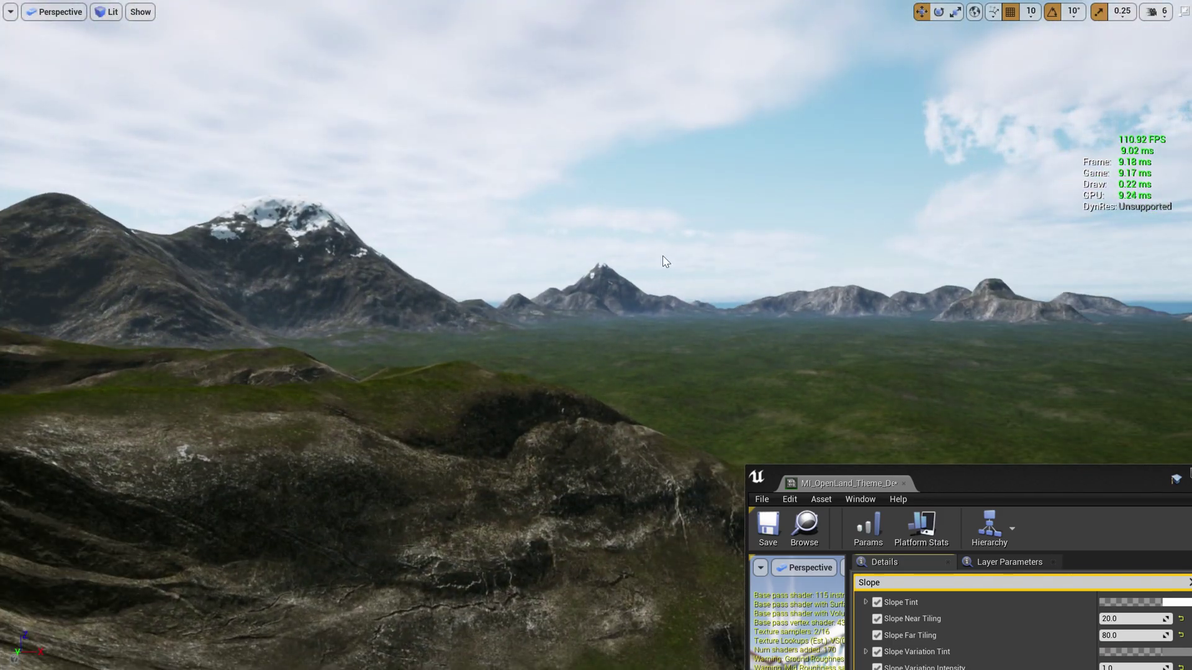
pyautogui.moveTo(663, 256); pyautogui.dragTo(621, 267, button='right')
pyautogui.press('w')
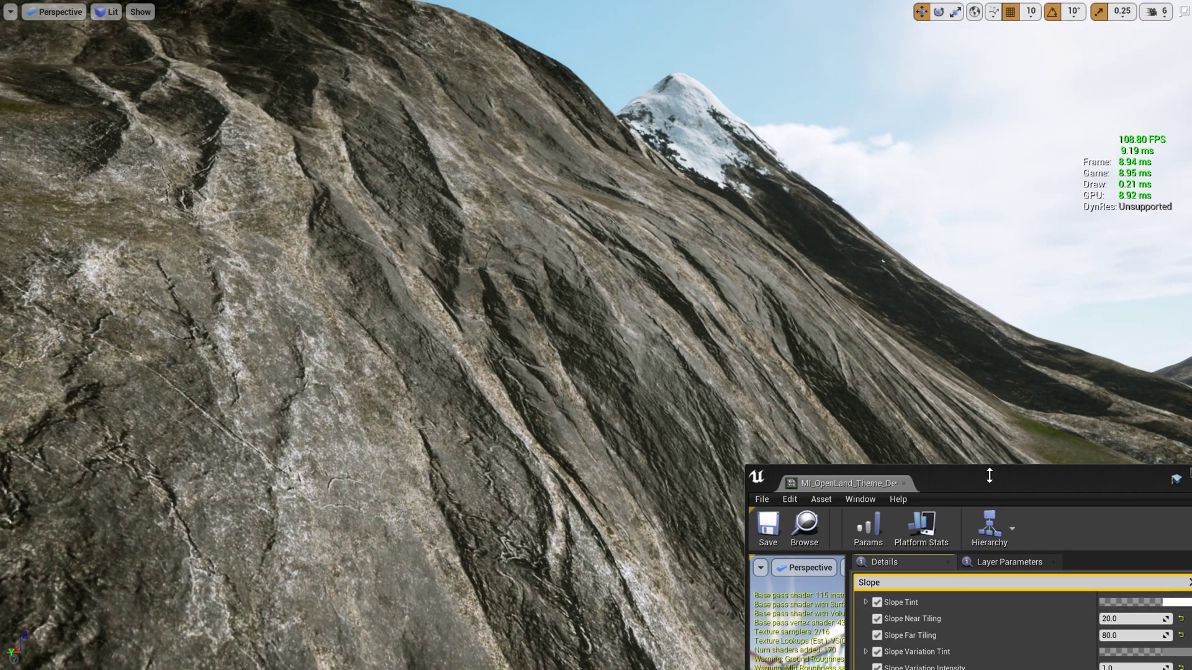
pyautogui.moveTo(988, 486); pyautogui.dragTo(362, 128)
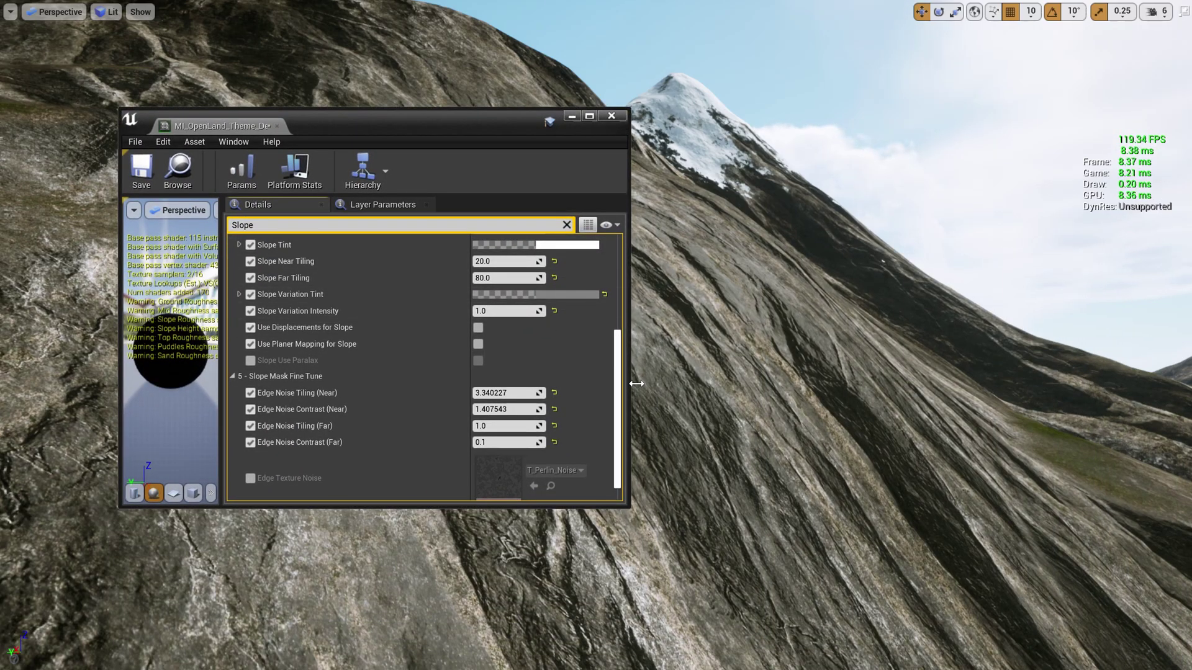
pyautogui.moveTo(637, 383); pyautogui.dragTo(701, 422, button='right')
pyautogui.press('w')
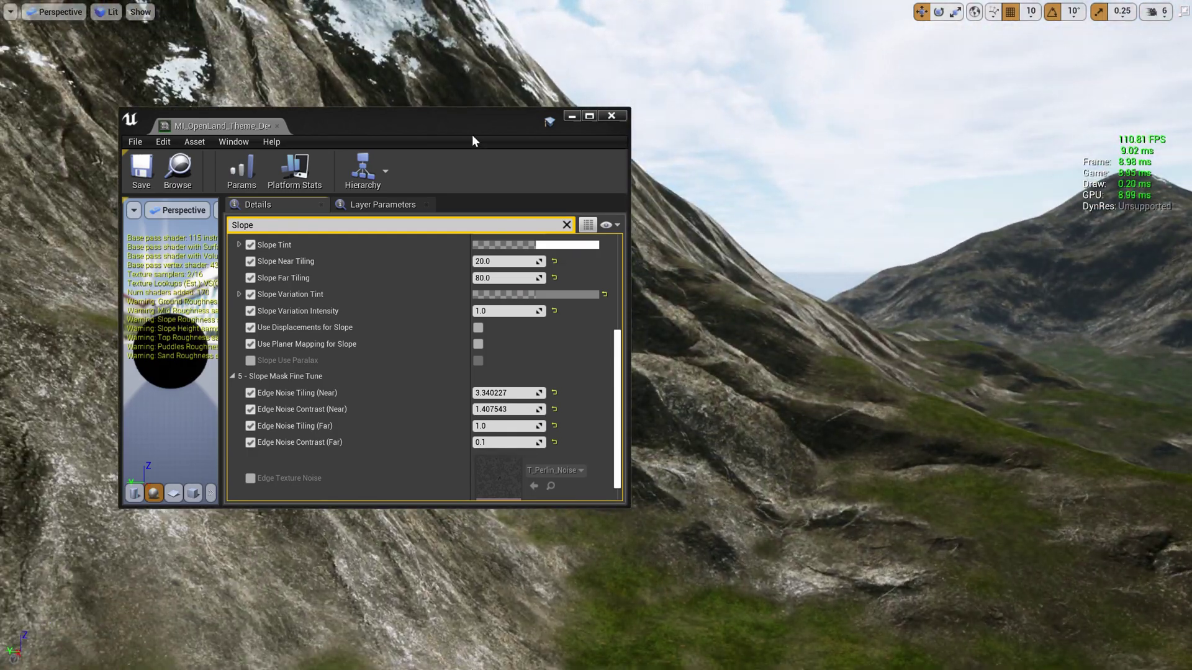
# Move the material editor aside and inspect the snow-capped mountain's slopes and the surrounding terrain with the performance stats
pyautogui.moveTo(472, 141); pyautogui.dragTo(1177, 534)
pyautogui.moveTo(682, 311); pyautogui.dragTo(639, 280, button='right')
pyautogui.moveTo(710, 369)
pyautogui.mouseDown(button='right')
pyautogui.moveTo(733, 372)
pyautogui.moveTo(710, 369)
pyautogui.mouseUp(button='right')
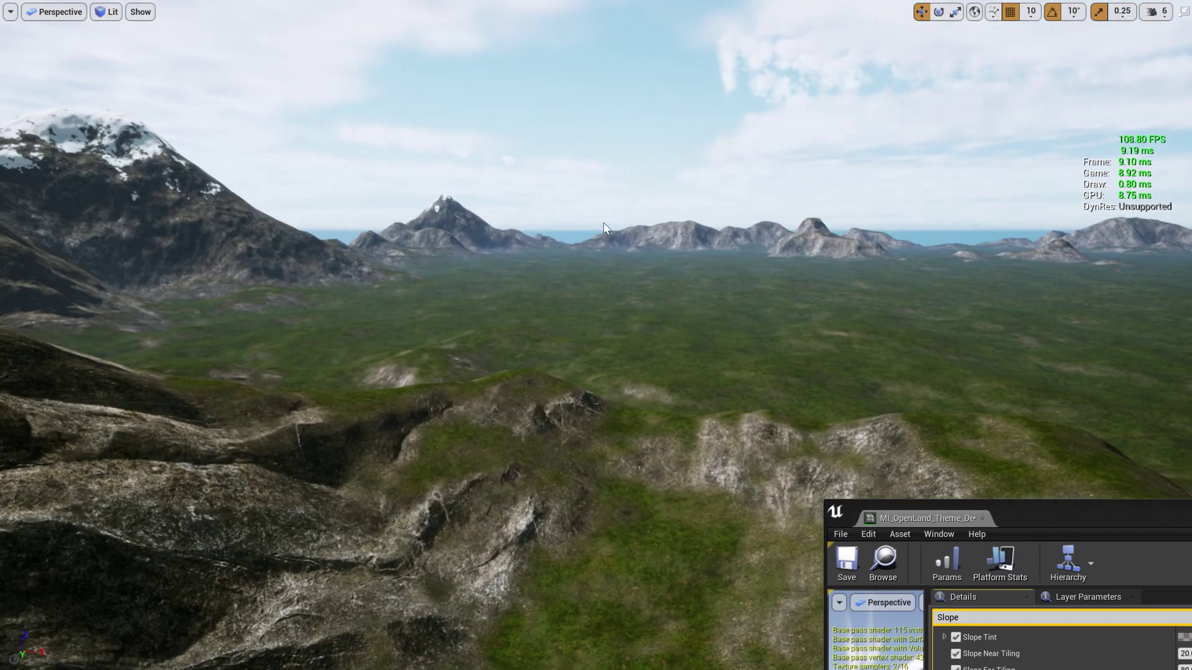
pyautogui.moveTo(603, 223); pyautogui.dragTo(515, 190, button='right')
pyautogui.moveTo(607, 289); pyautogui.dragTo(646, 301, button='right')
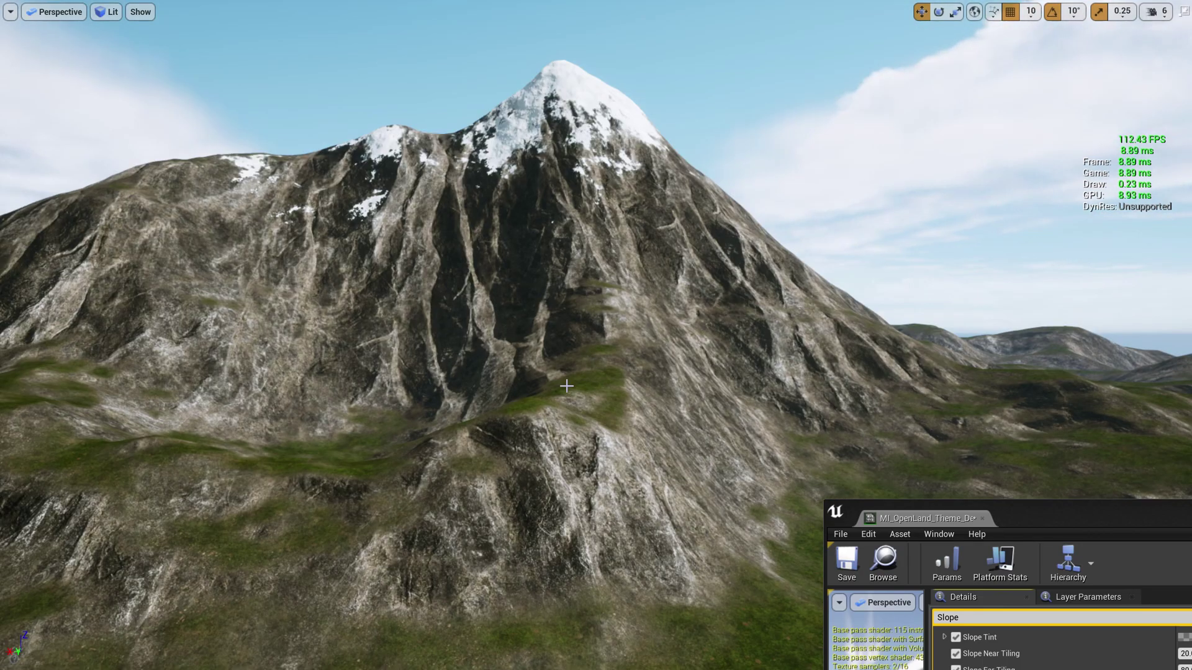
pyautogui.moveTo(566, 386); pyautogui.dragTo(550, 433, button='right')
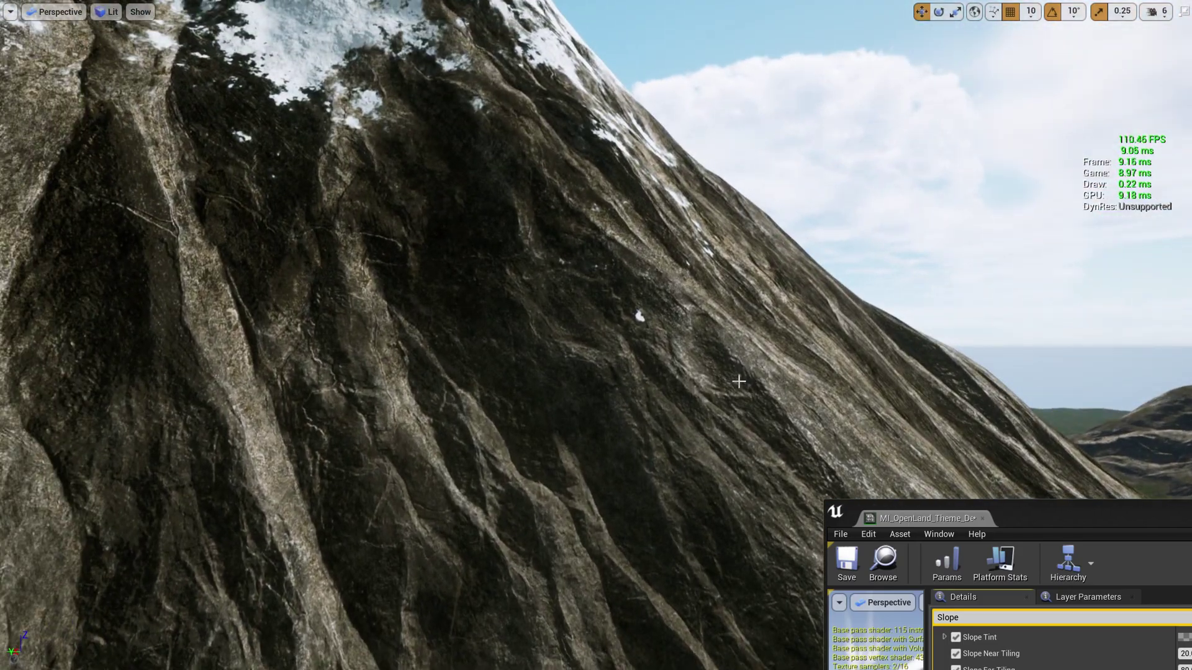
pyautogui.moveTo(738, 381); pyautogui.dragTo(739, 371, button='right')
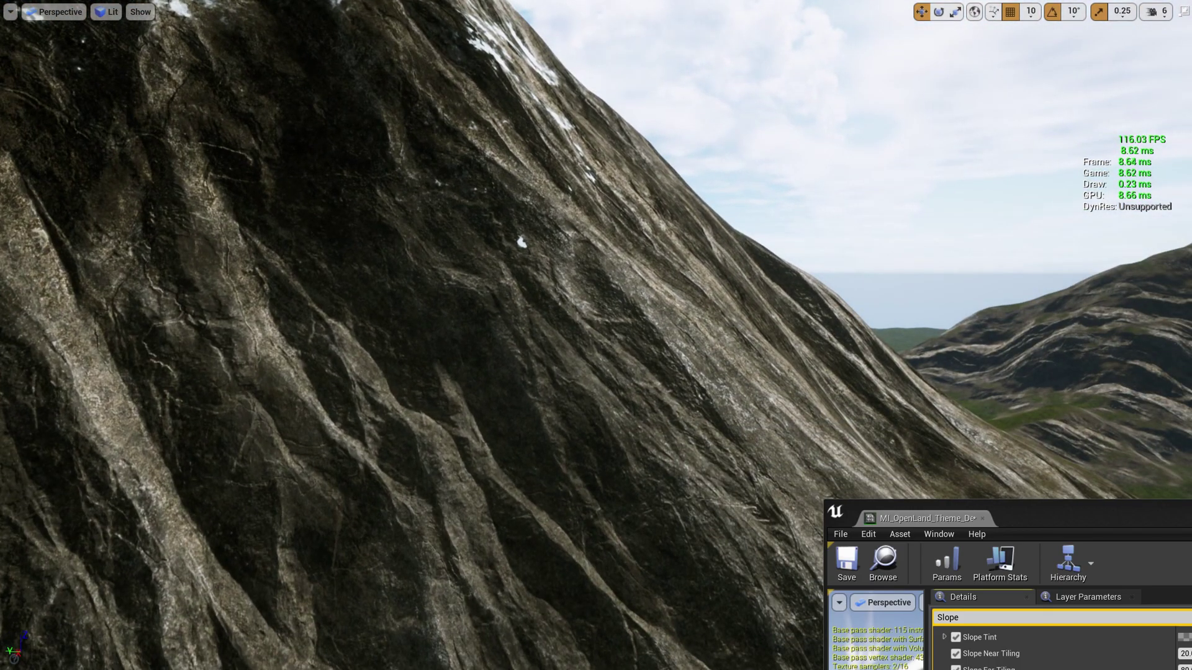
pyautogui.moveTo(739, 371); pyautogui.dragTo(726, 384, button='right')
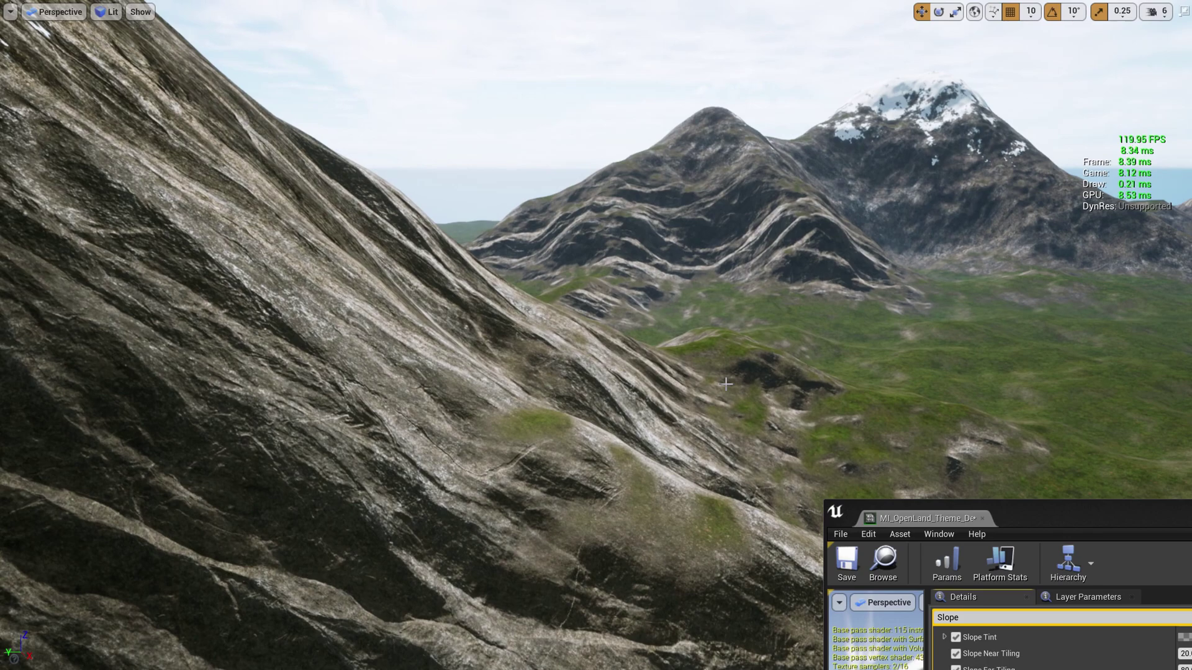